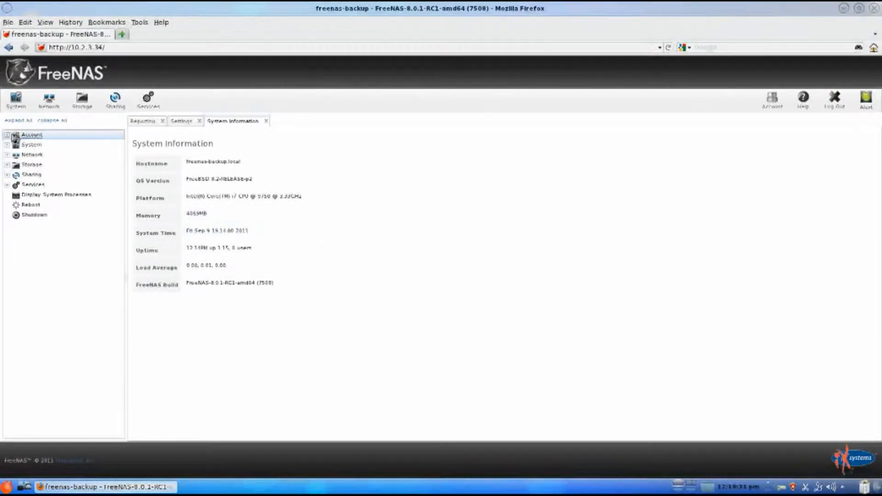
Step: Add a new user group named backupusers, keeping the proposed group ID
left_click(8, 135)
left_click(16, 154)
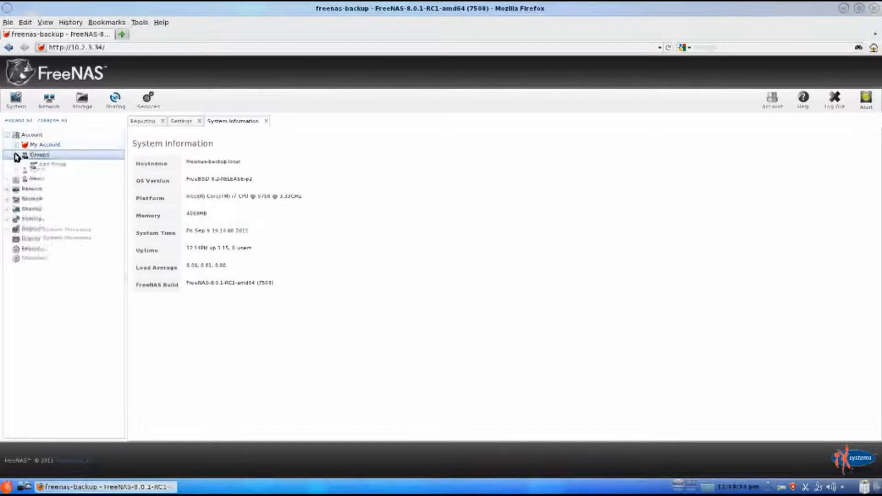
left_click(33, 165)
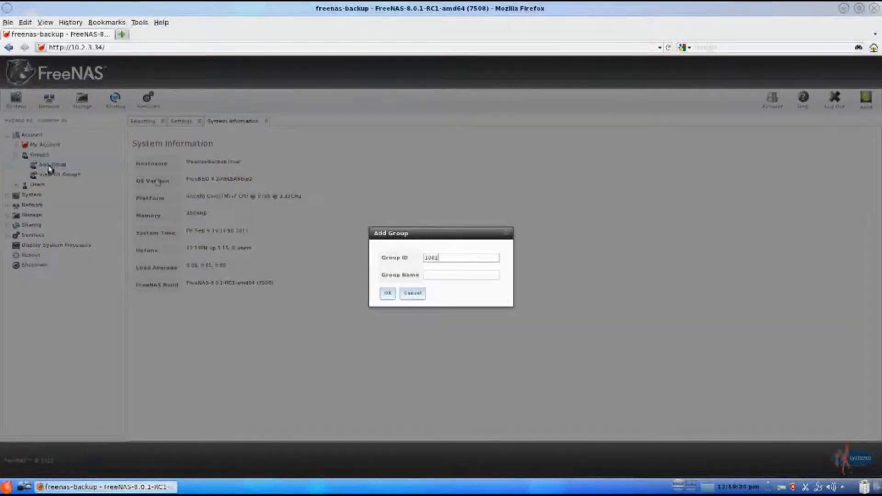
left_click(495, 275)
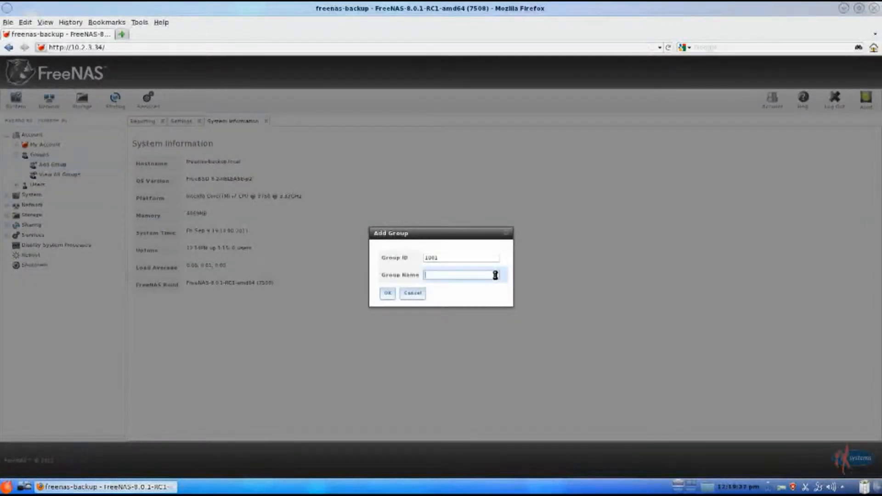
type("bsd")
type("kupusers")
left_click(388, 294)
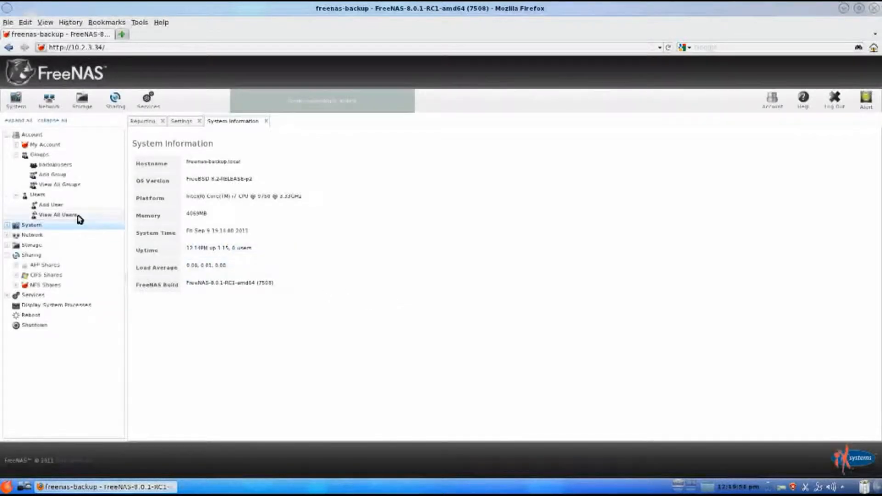
Step: Start a new user account with the username backupguy and backupusers as its primary group
left_click(59, 207)
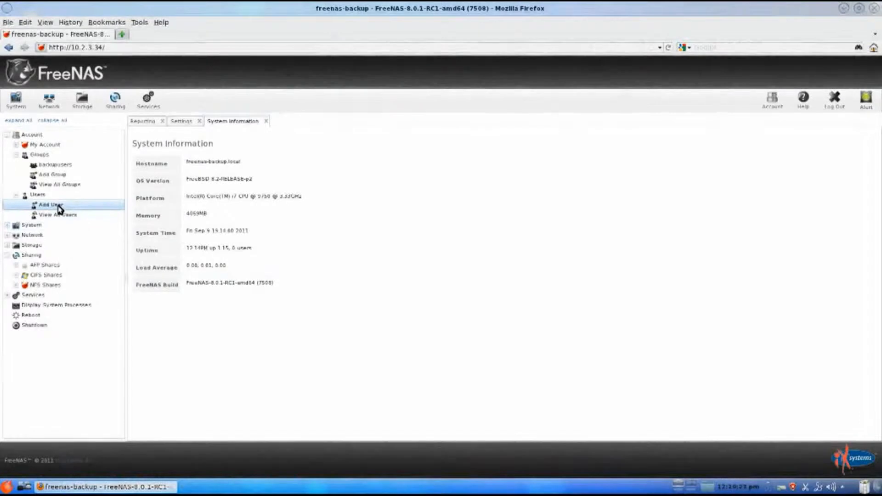
left_click(512, 205)
type("backupguy")
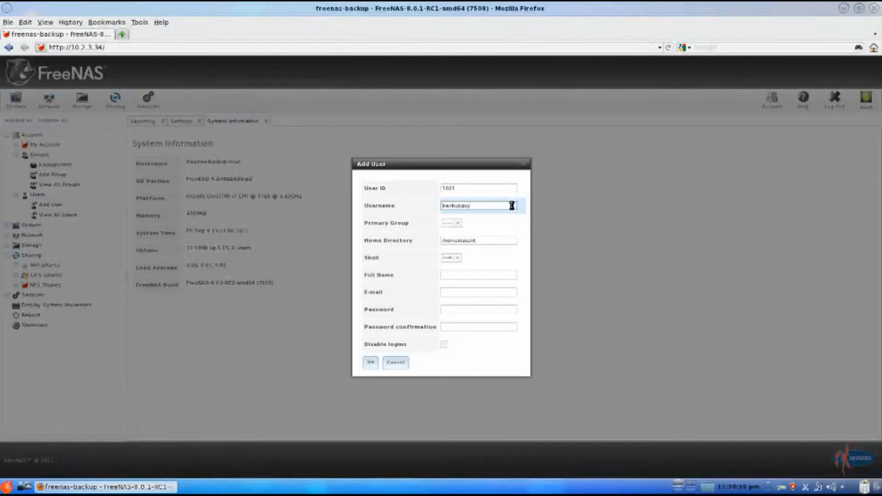
left_click(458, 224)
left_click_drag(487, 235, 490, 308)
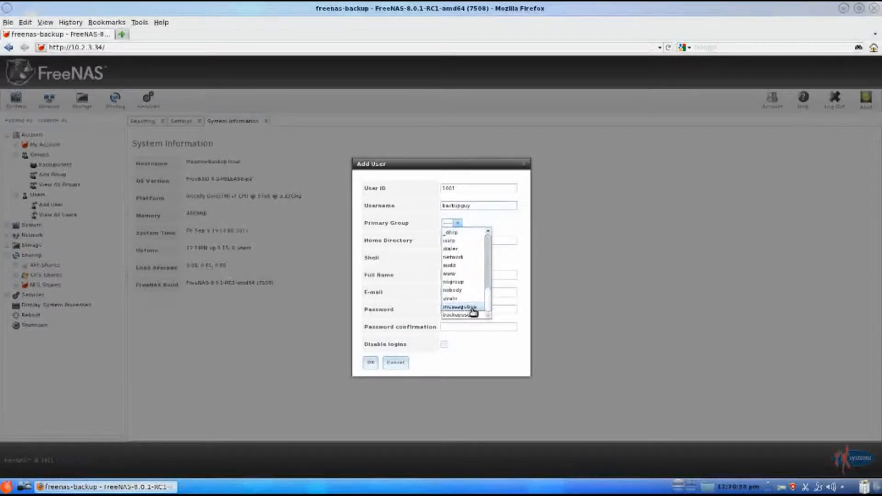
left_click(468, 315)
Step: Enter backupguy as the new user's full name, fill in and confirm the account password, and save the user
left_click(496, 275)
type("backupguy")
left_click(498, 309)
type("••••••••")
left_click(497, 329)
type("••••••••")
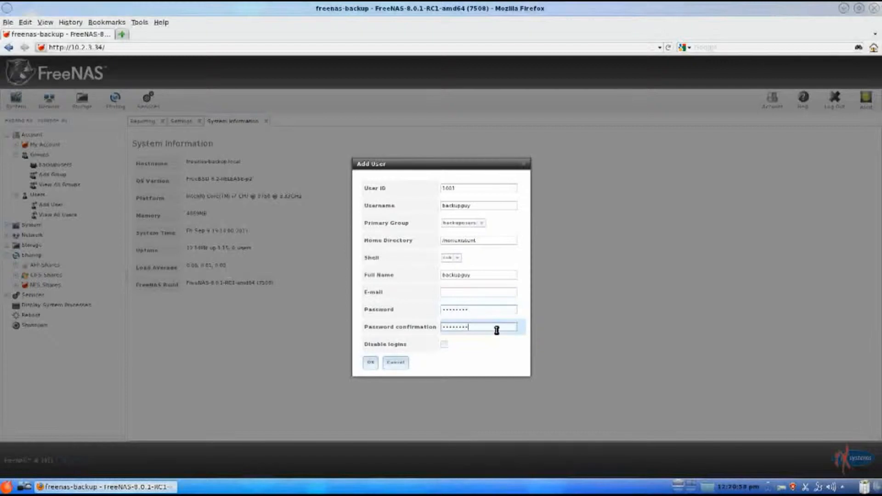
left_click(371, 364)
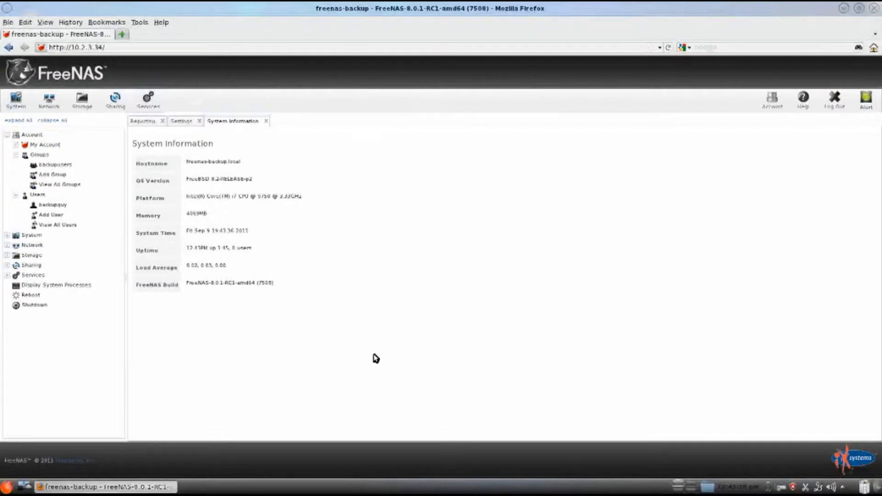
Step: Turn on the CIFS service and save its settings with the NetBIOS name windowsbackup
left_click(148, 99)
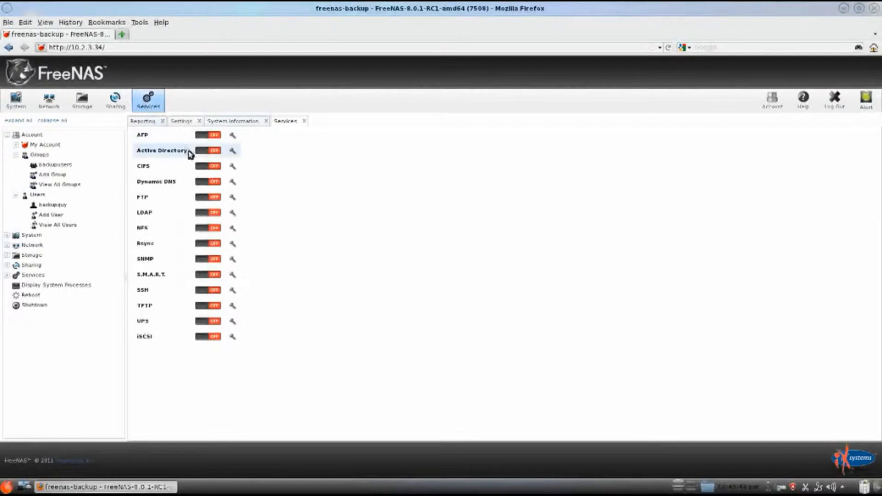
left_click(209, 168)
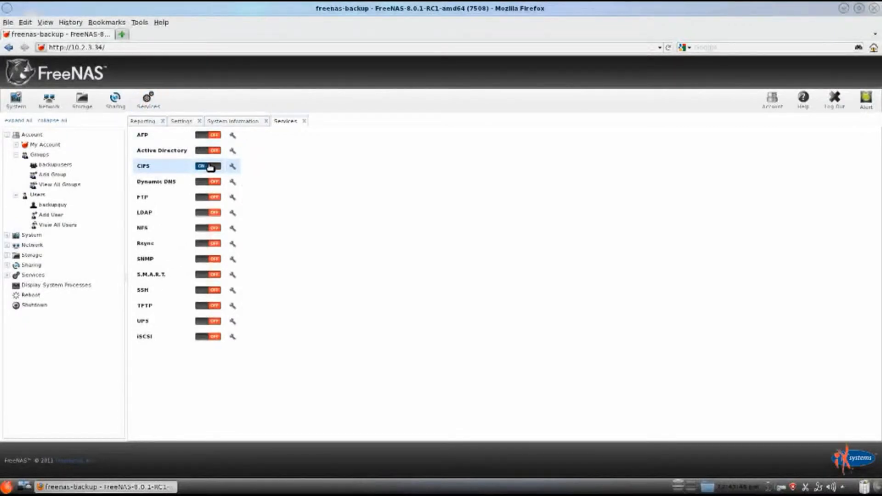
left_click(233, 168)
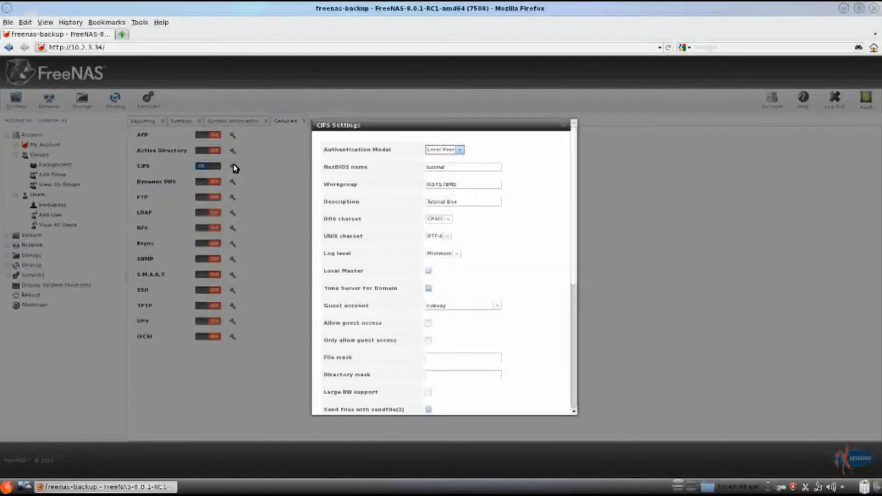
left_click_drag(455, 168, 421, 170)
type("wi")
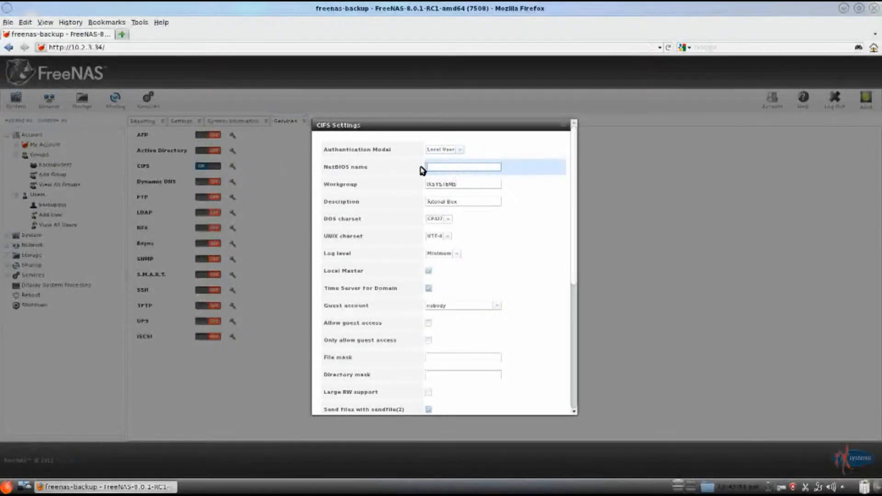
type("ndowsbackup")
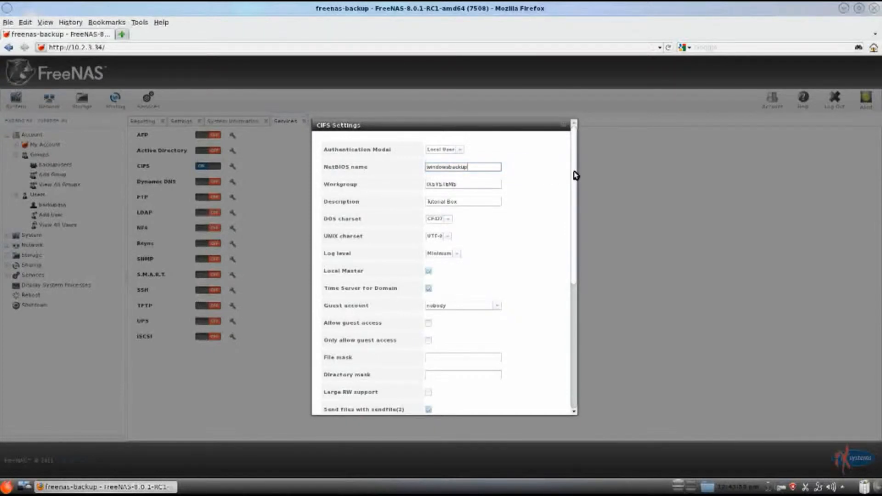
left_click_drag(575, 175, 574, 289)
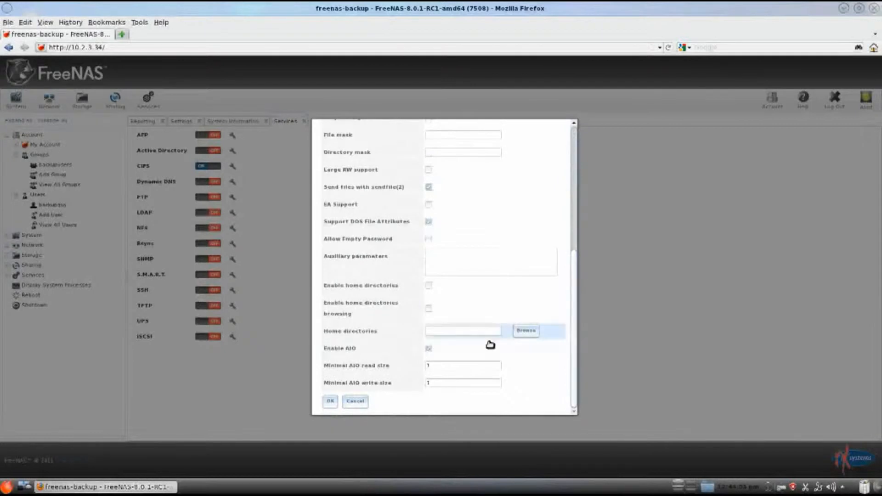
left_click(332, 401)
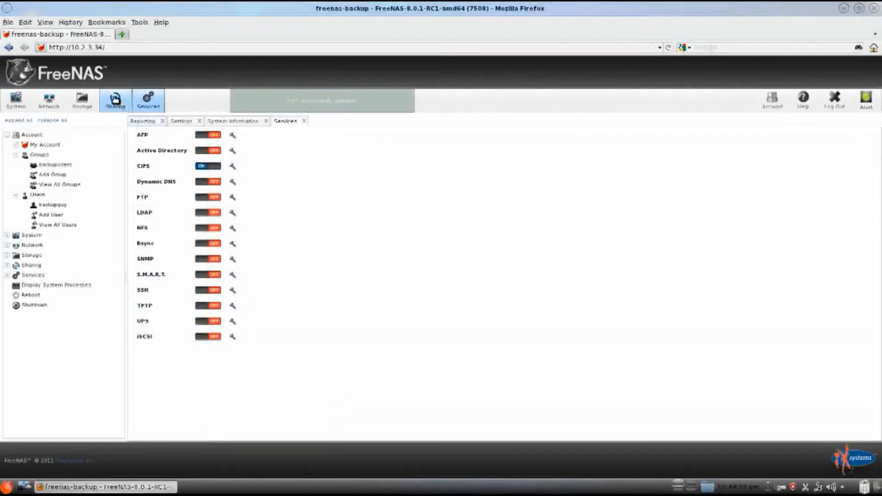
Step: Edit the existing Windows share and rename it windowsbackup
left_click(115, 99)
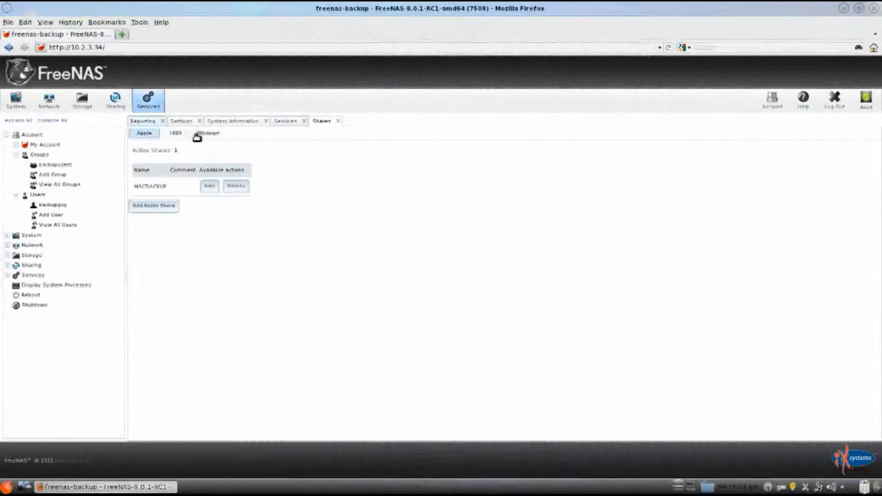
left_click(201, 136)
left_click(238, 186)
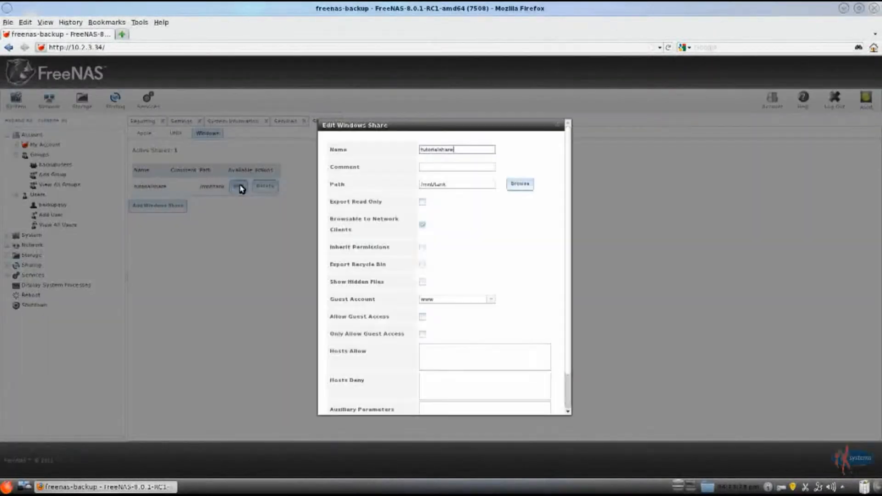
left_click_drag(450, 158, 403, 152)
type("windowsbackup")
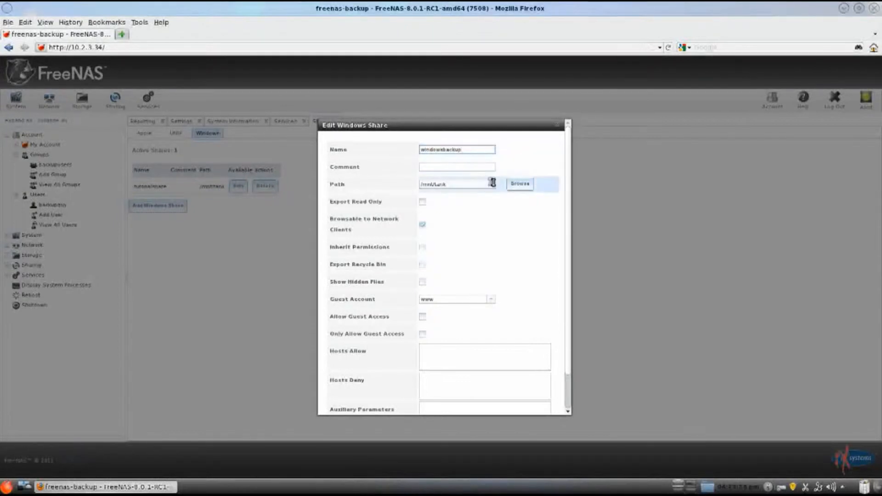
Step: Set the Windows share's path to the windowsbackup folder under /mnt/tank and save the share
left_click(518, 184)
left_click(432, 206)
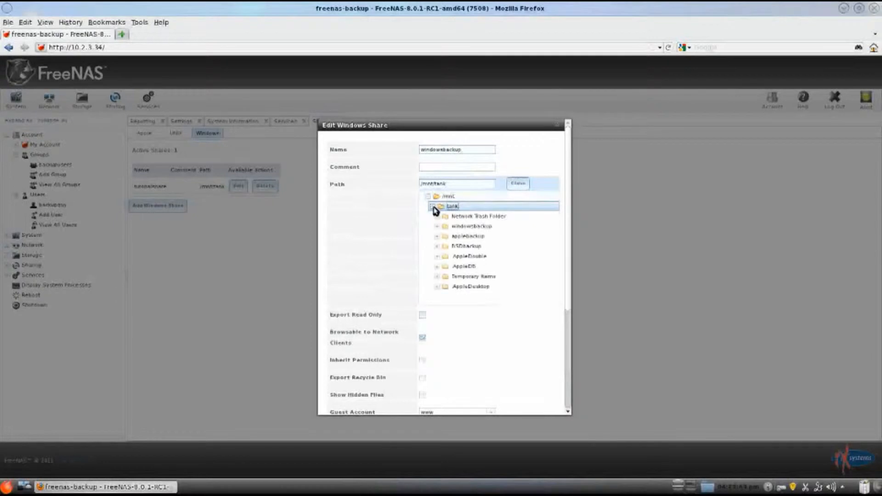
left_click(459, 225)
left_click_drag(568, 240, 566, 344)
left_click(331, 401)
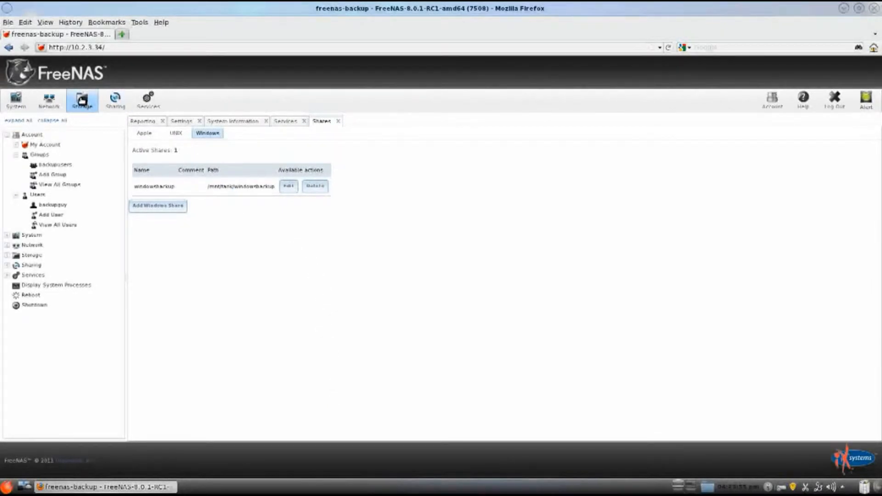
Step: Change the owner group of the /mnt/tank volume to backupusers and apply the permissions
left_click(82, 100)
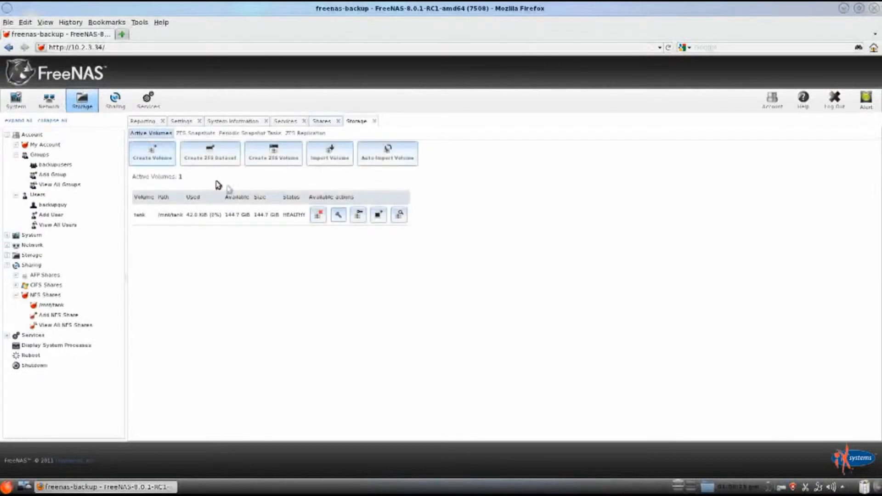
left_click(359, 214)
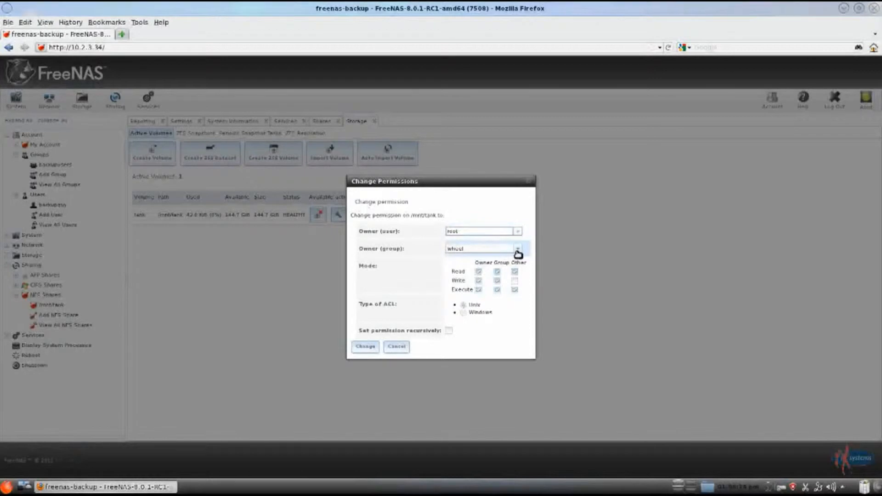
left_click(517, 251)
scroll(523, 282, "down", 3)
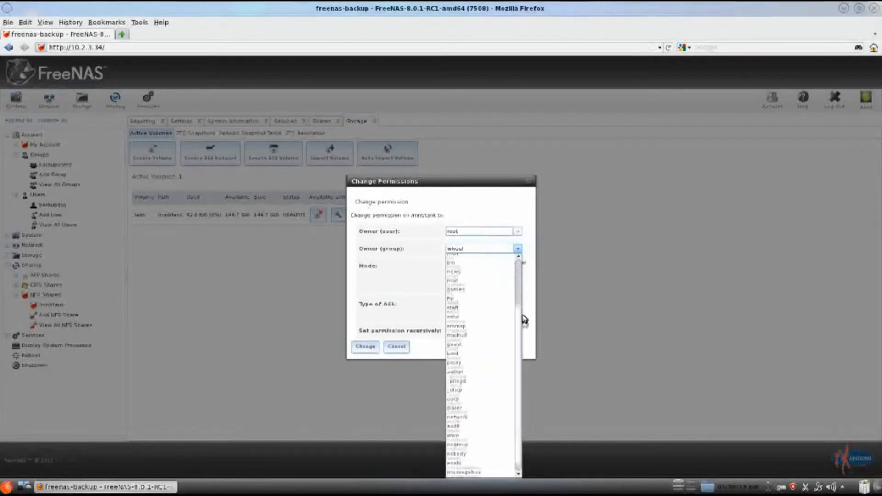
scroll(515, 350, "down", 3)
left_click(464, 471)
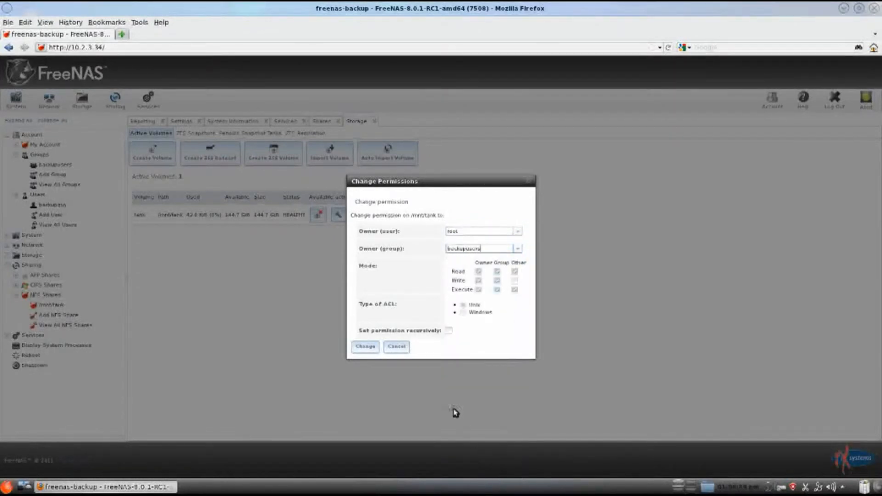
left_click(372, 350)
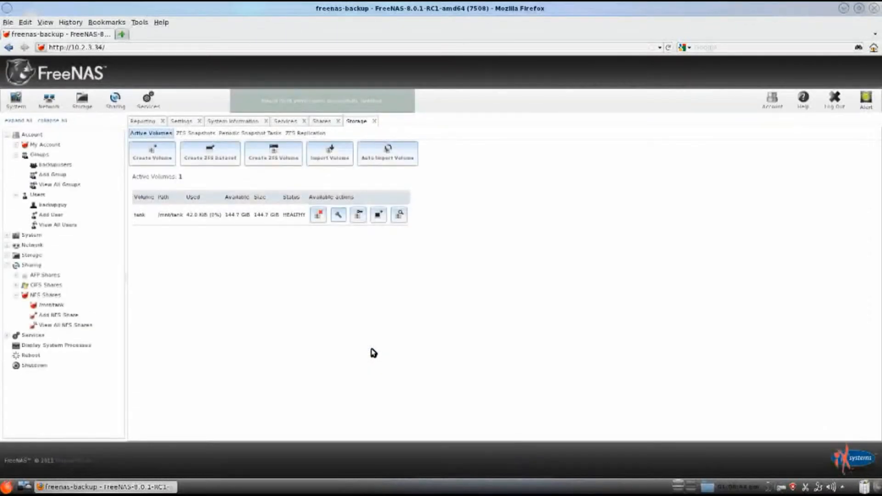
Step: Create a ZFS dataset named windowsbackup on the tank volume
left_click(224, 161)
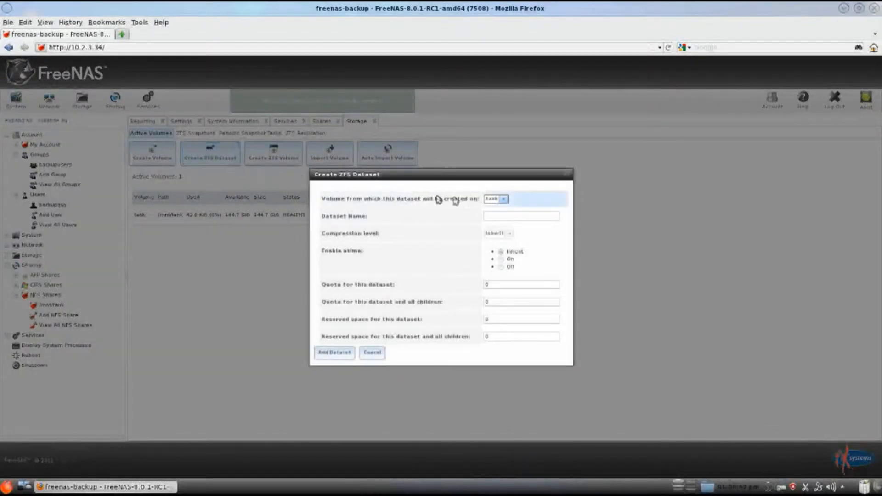
left_click(503, 200)
left_click(502, 208)
left_click(521, 216)
type("windowsbackup")
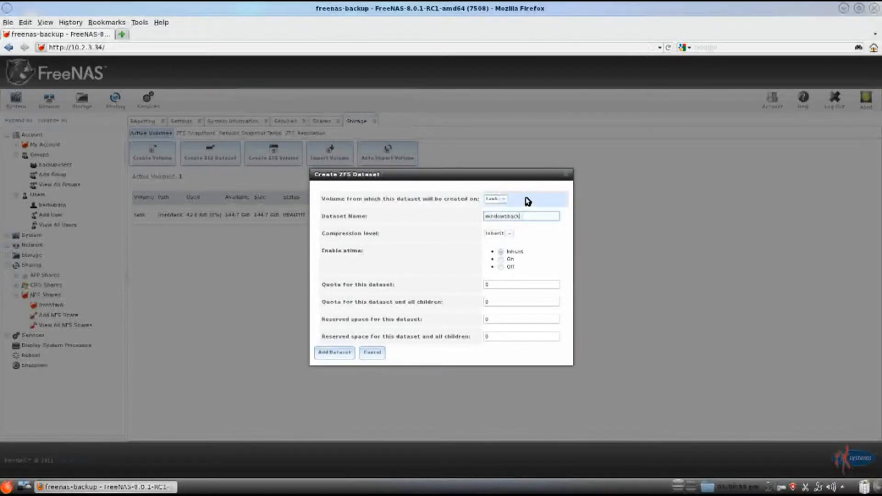
left_click(347, 353)
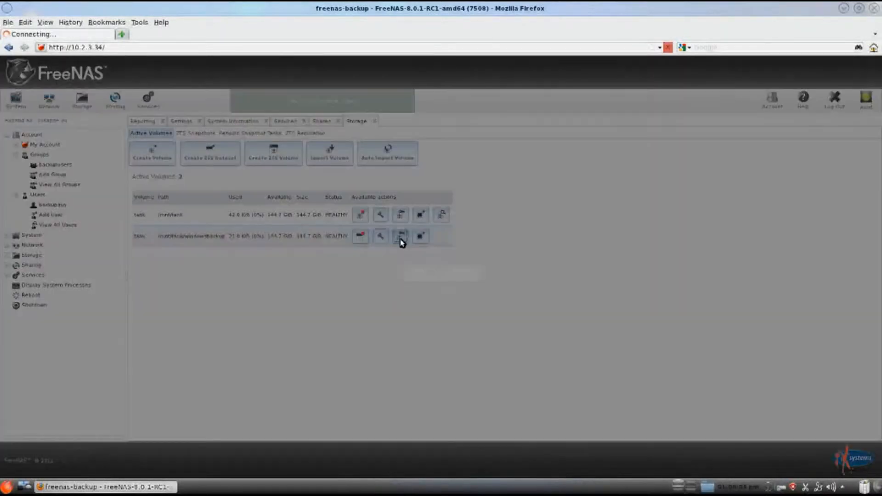
Step: In the windowsbackup dataset's permissions, set the owner user to backupguy and the owner group to backupusers
left_click(401, 238)
left_click(518, 233)
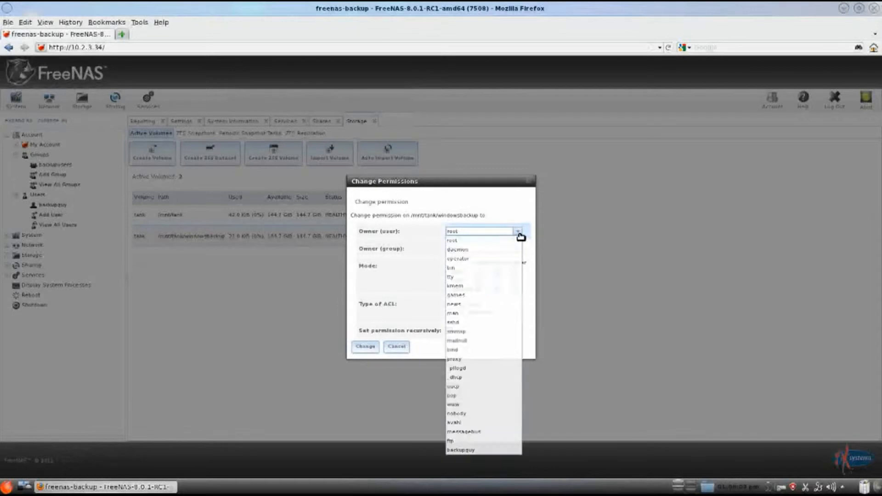
left_click(465, 450)
left_click(518, 249)
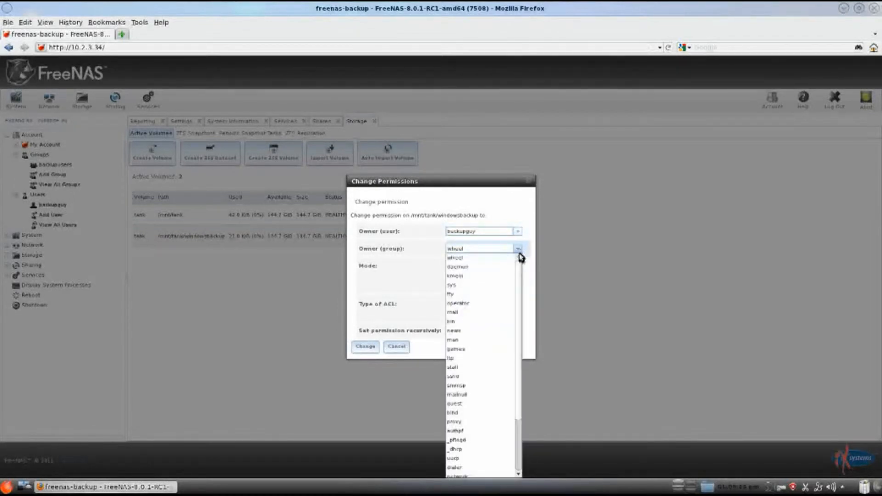
scroll(522, 294, "down", 2)
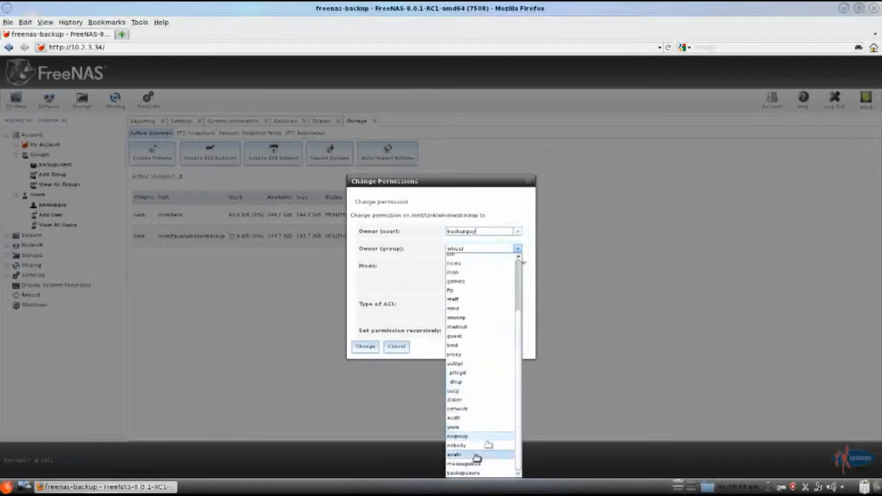
left_click(468, 474)
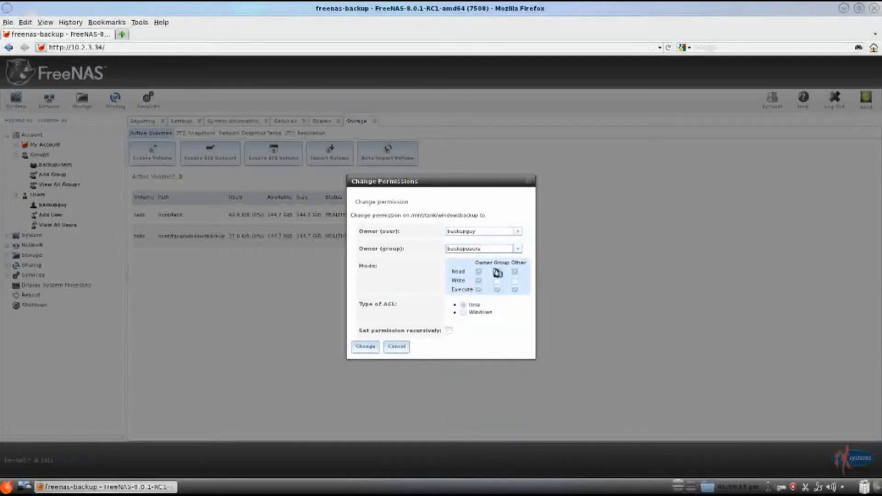
Step: Grant the group write permission on the windowsbackup dataset, choose the Windows ACL type, and apply the changes
left_click(497, 280)
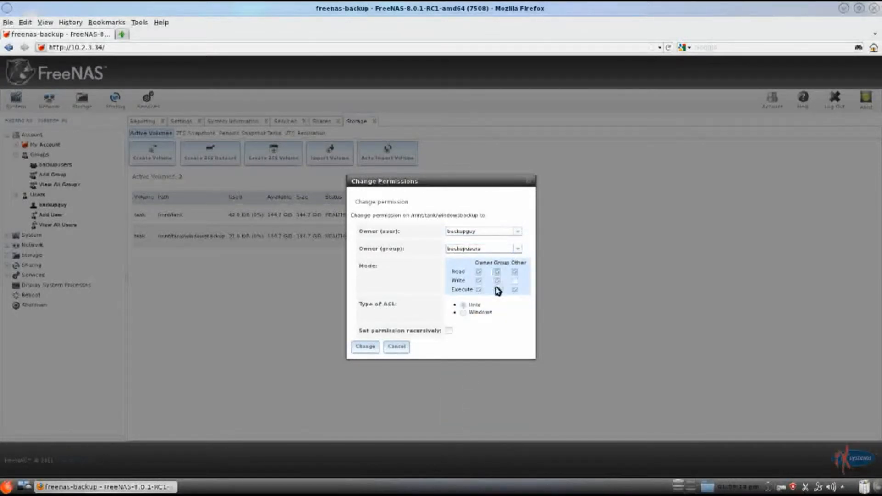
left_click(463, 313)
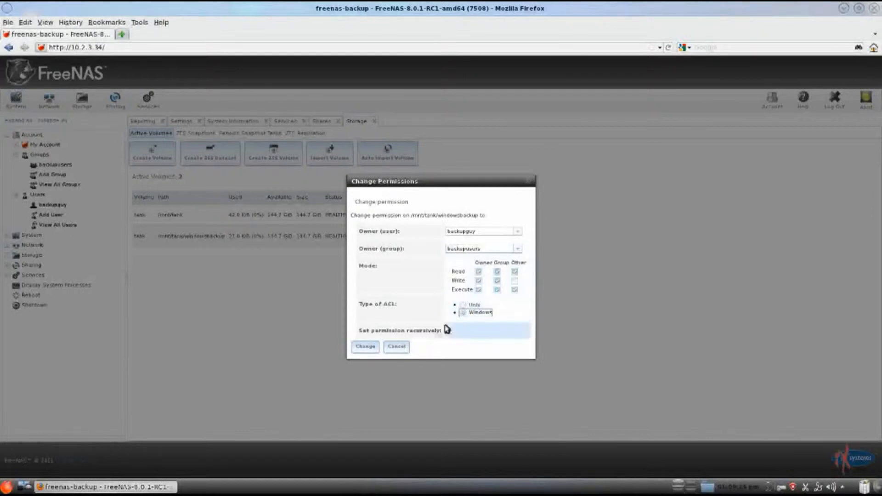
left_click(368, 349)
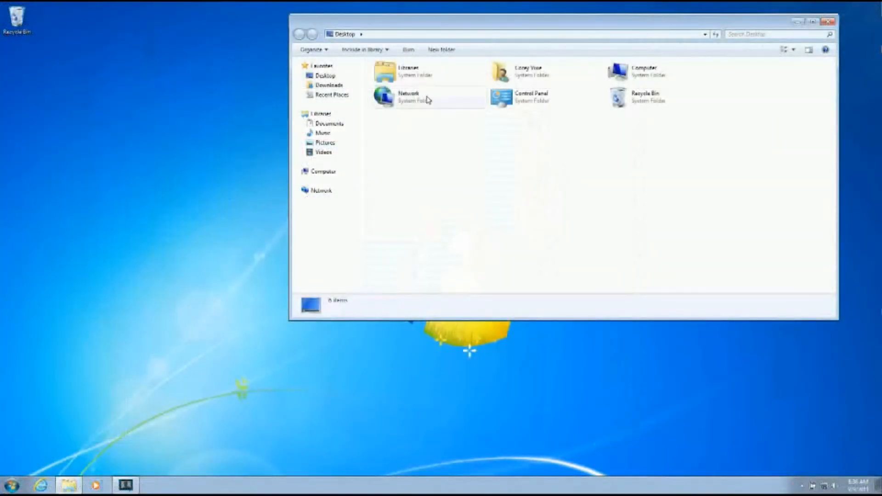
Step: On the Windows computer, open the windowsbackup share on WINDOWSBACKUP, signing in as backupguy with the account password
double_click(427, 99)
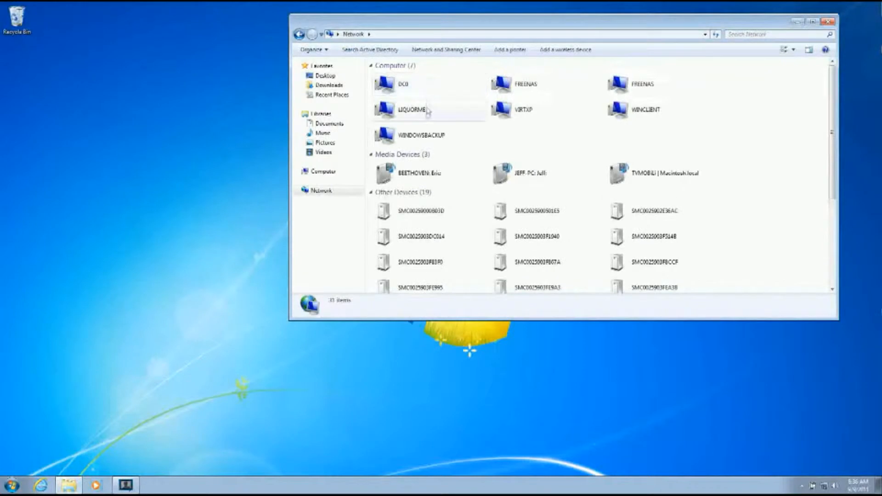
left_click(426, 136)
double_click(426, 137)
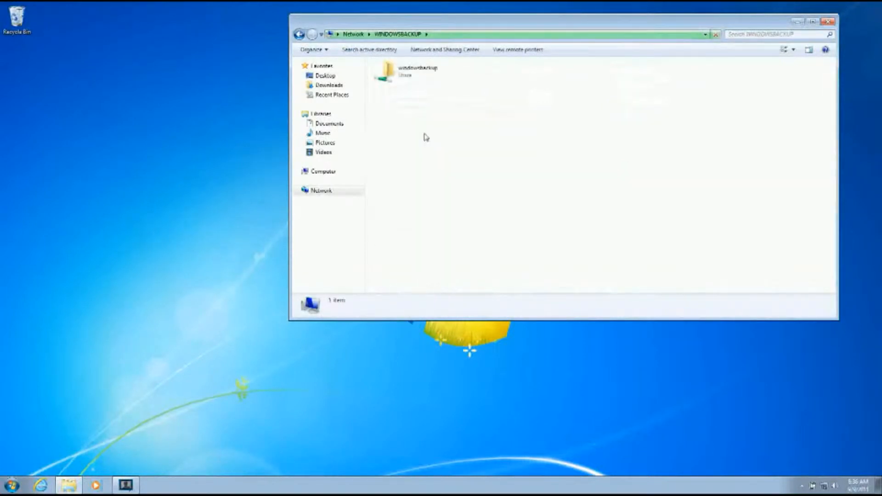
double_click(416, 75)
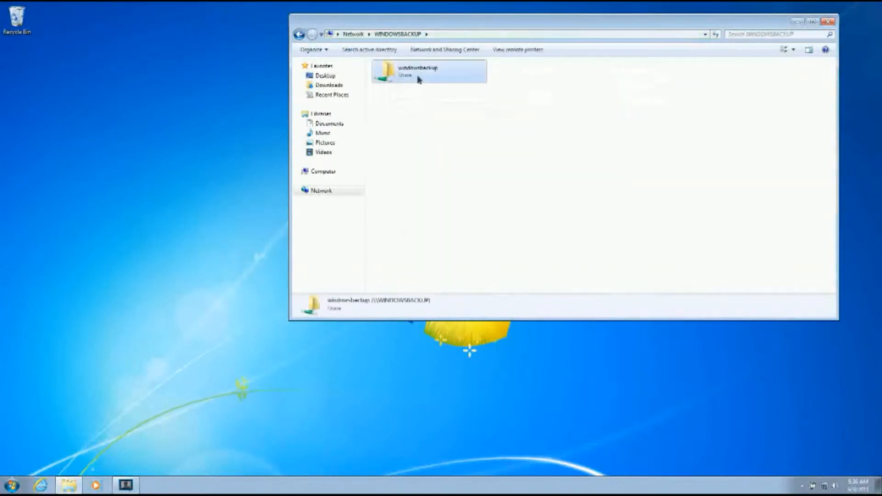
type("bac")
type("gu")
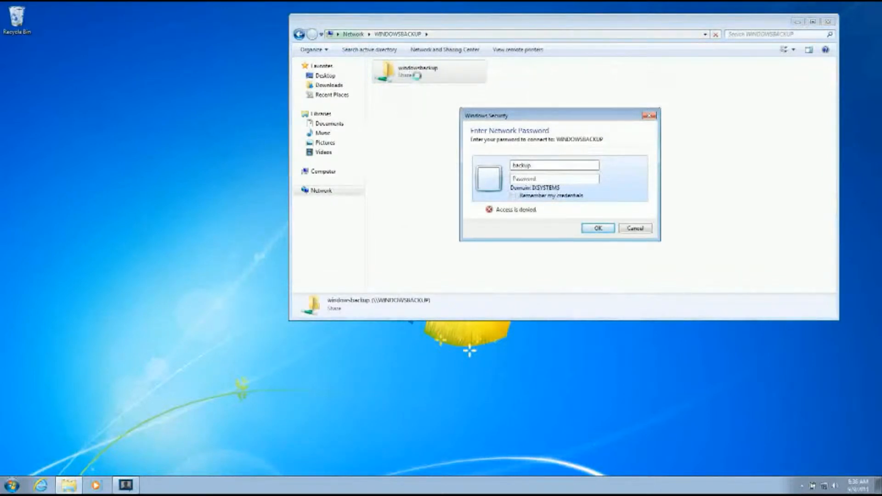
type("••••")
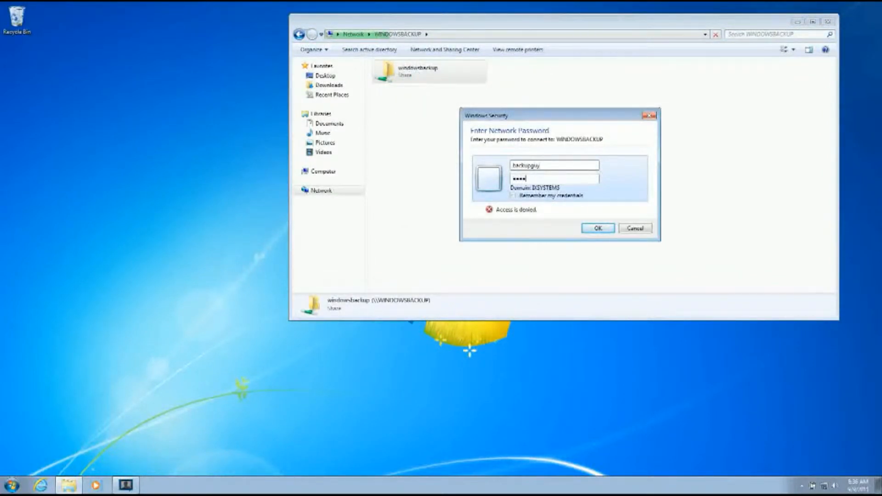
key("Return")
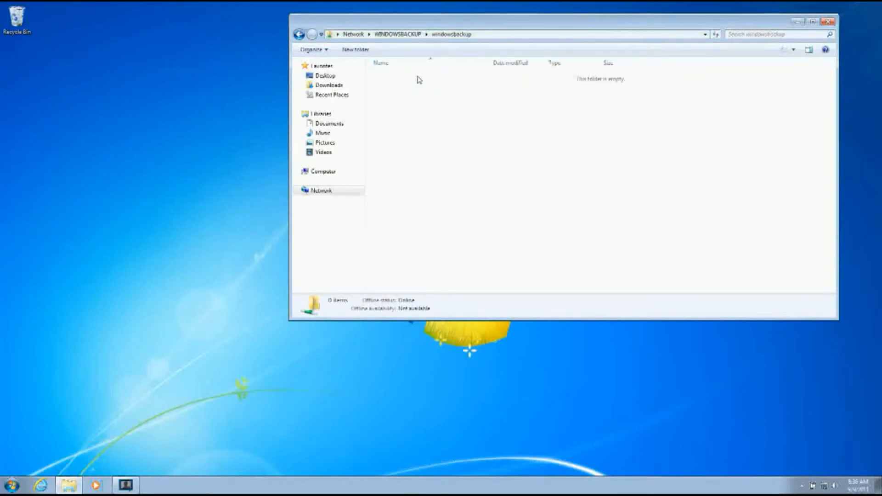
Step: Copy the windowsbackup share's network path, and open Backup and Restore by searching the Control Panel for backup
left_click(479, 35)
key("ctrl+c")
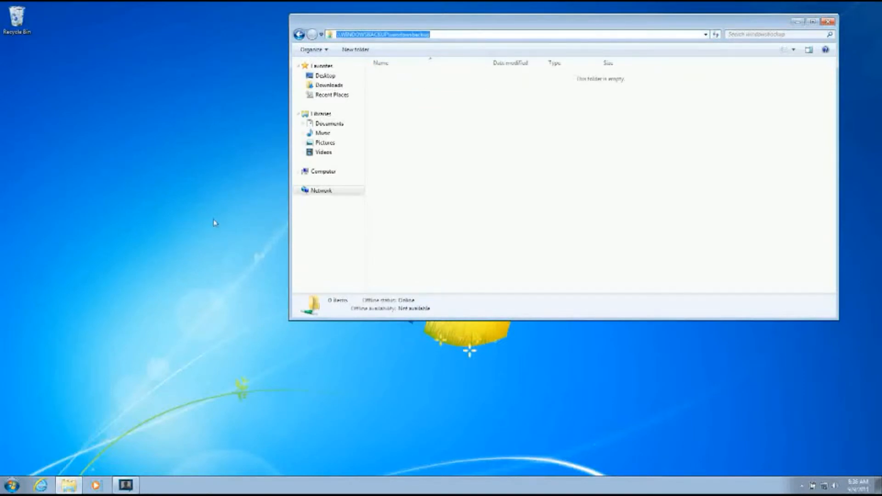
left_click(11, 485)
left_click(167, 393)
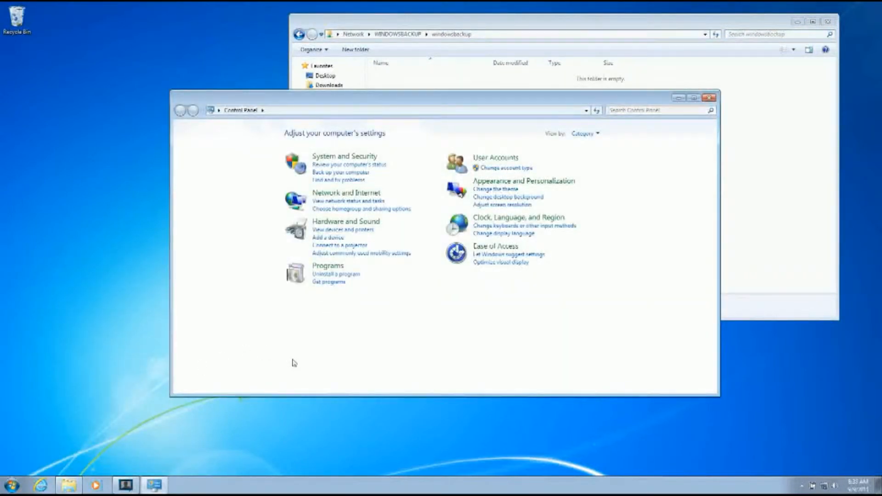
left_click(622, 111)
type("backup")
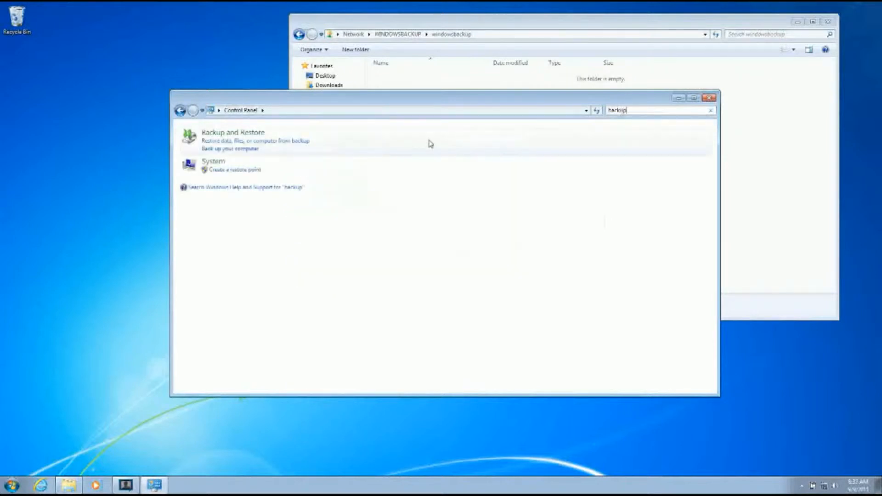
left_click(256, 150)
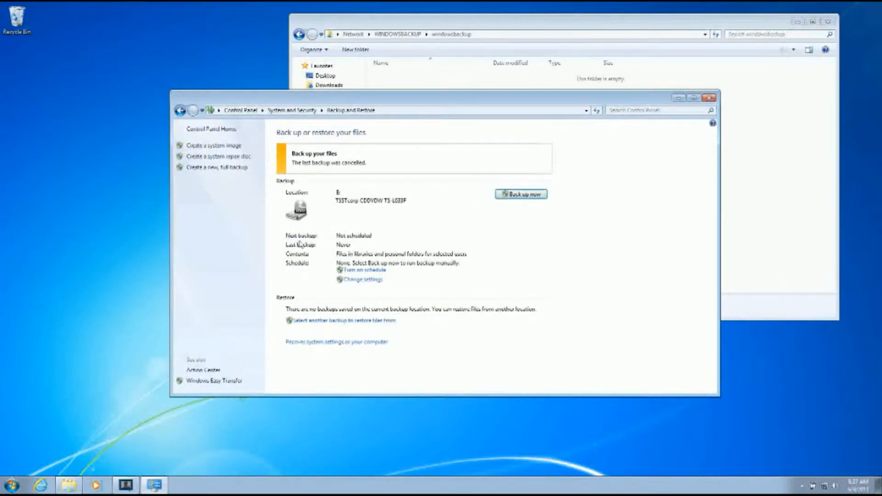
Step: In the backup settings, add the network location \\WINDOWSBACKUP\windowsbackup with username backupguy and the account password
left_click(352, 280)
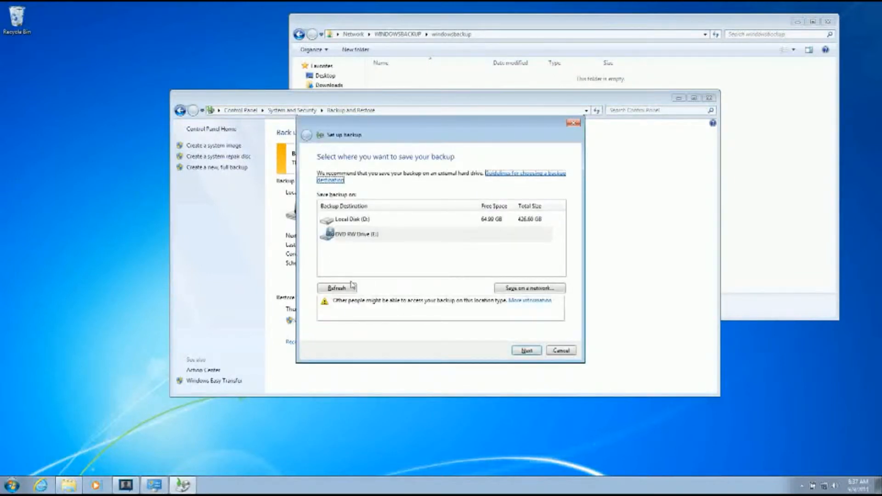
left_click(505, 289)
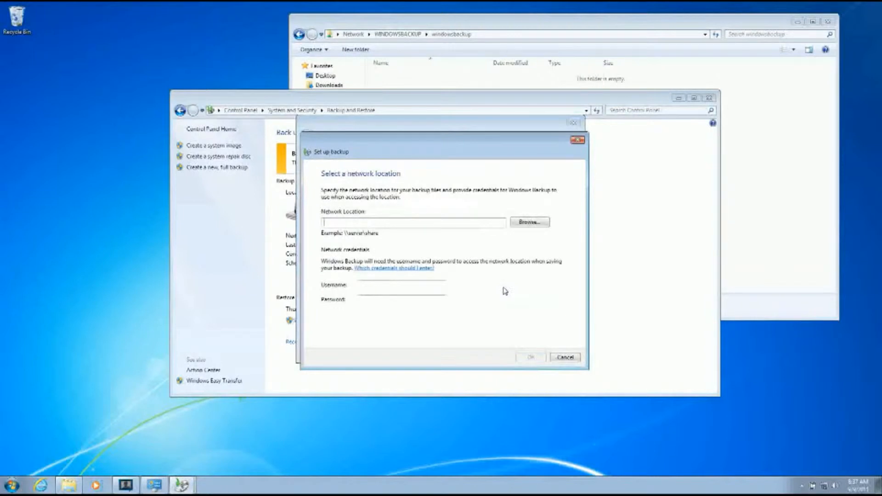
key("ctrl+v")
left_click(444, 285)
key("Tab")
type("***")
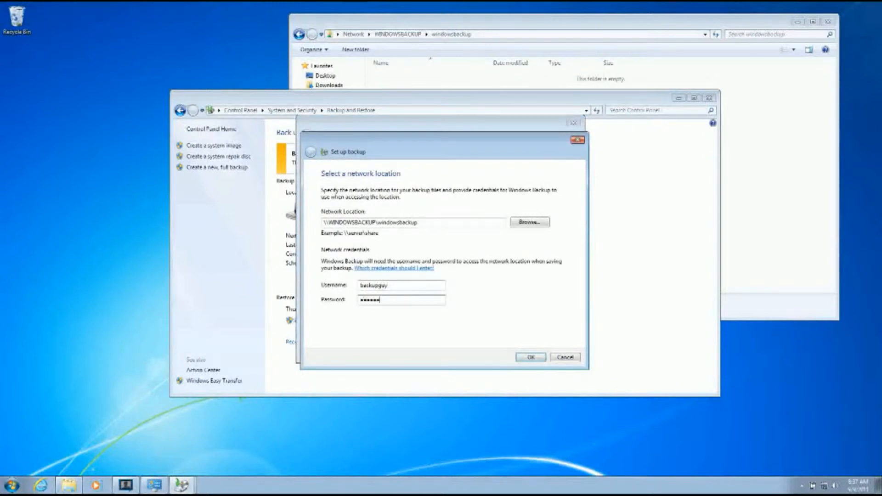
left_click(530, 357)
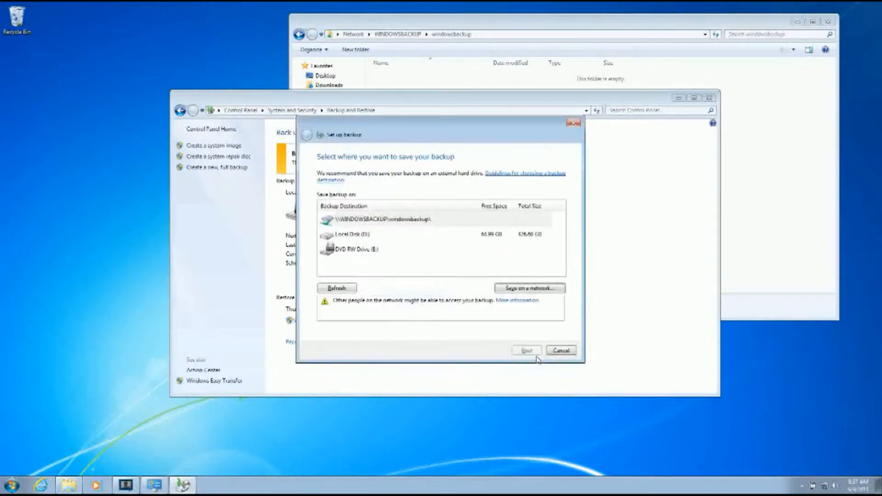
Step: Select the network share as backup destination, include a system image with the self-chosen items, and save the settings and run the backup
left_click(455, 224)
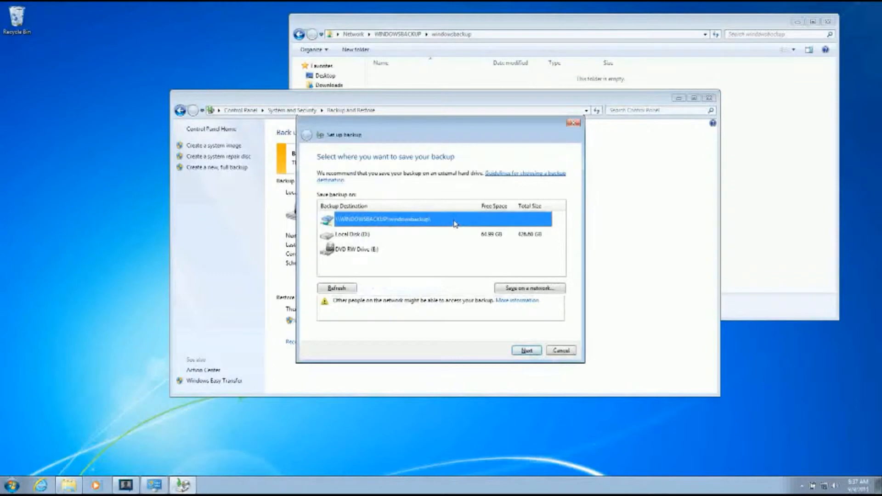
left_click(527, 350)
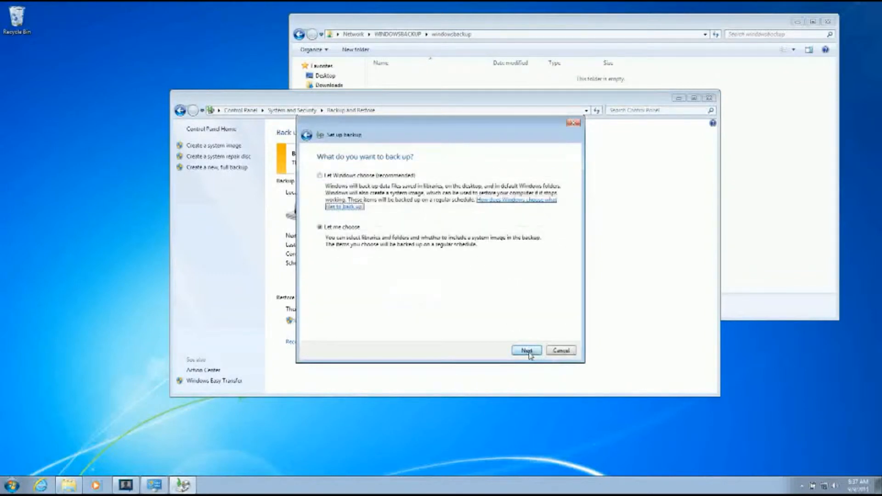
left_click(528, 352)
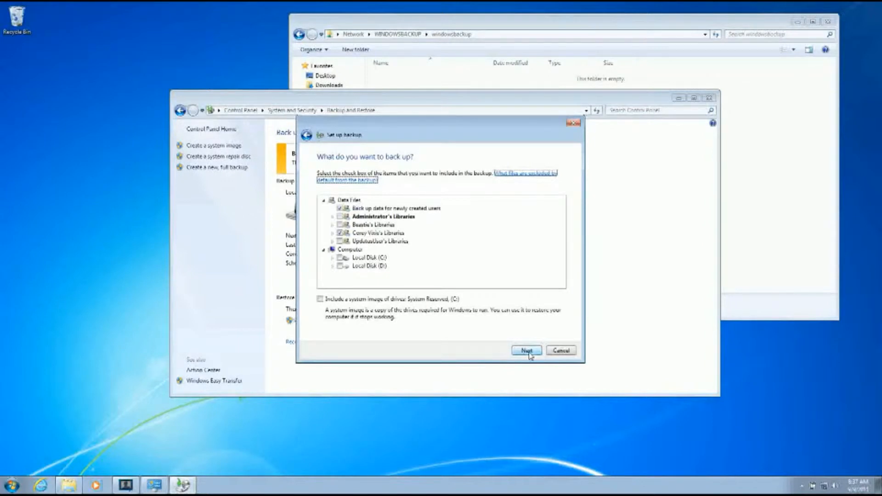
left_click(455, 300)
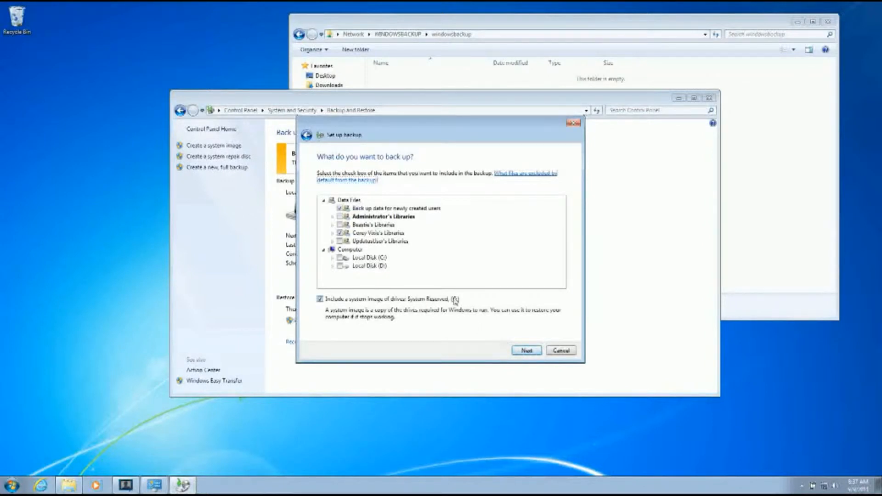
left_click(517, 351)
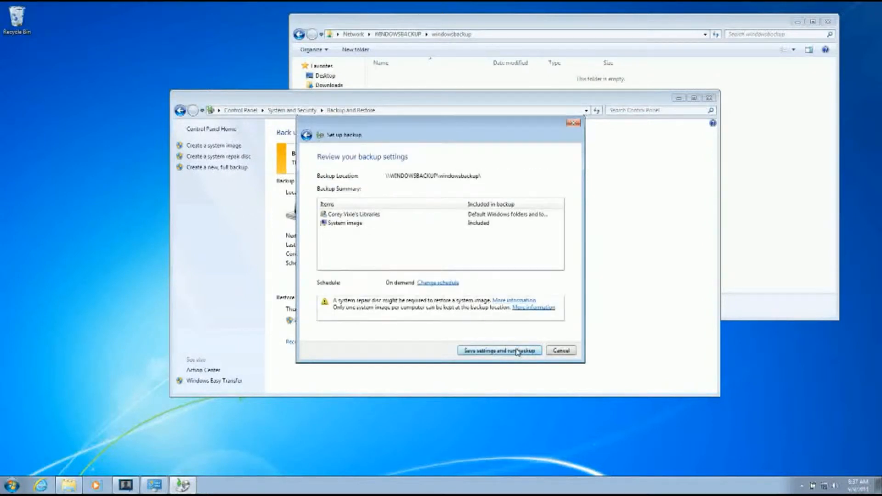
left_click(518, 351)
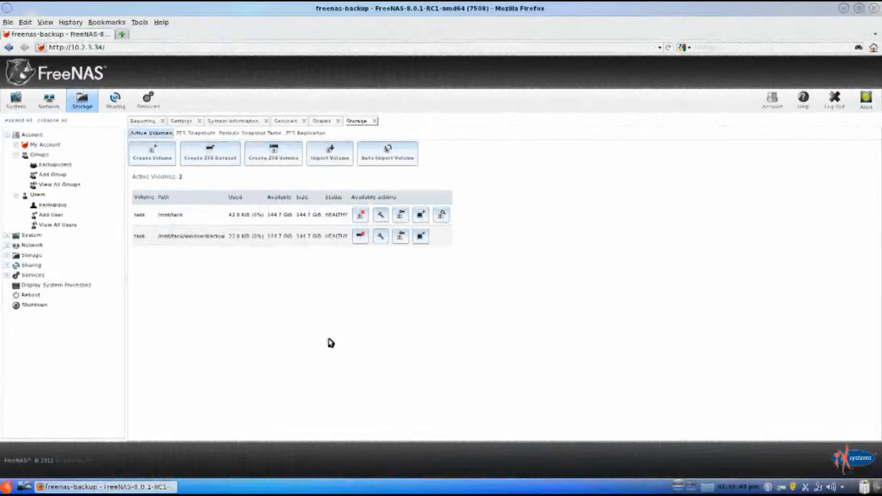
Step: Switch to FreeNAS, turn on the AFP service and save its settings
left_click(290, 120)
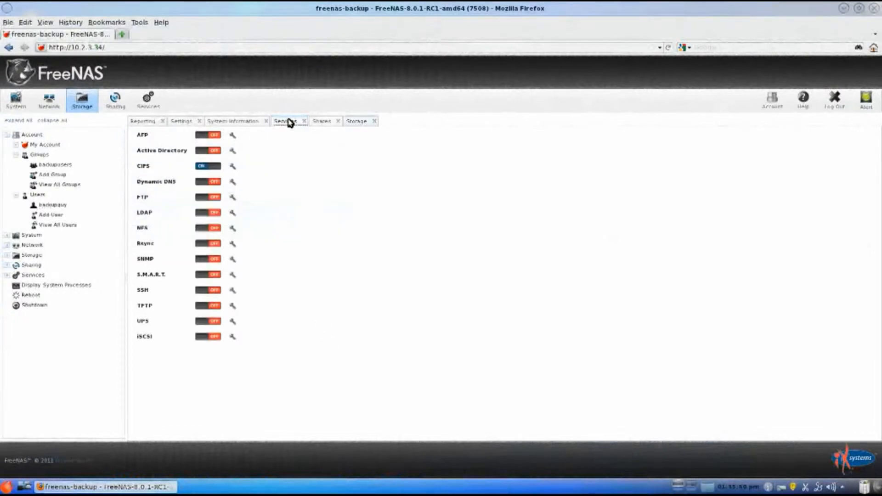
left_click(209, 136)
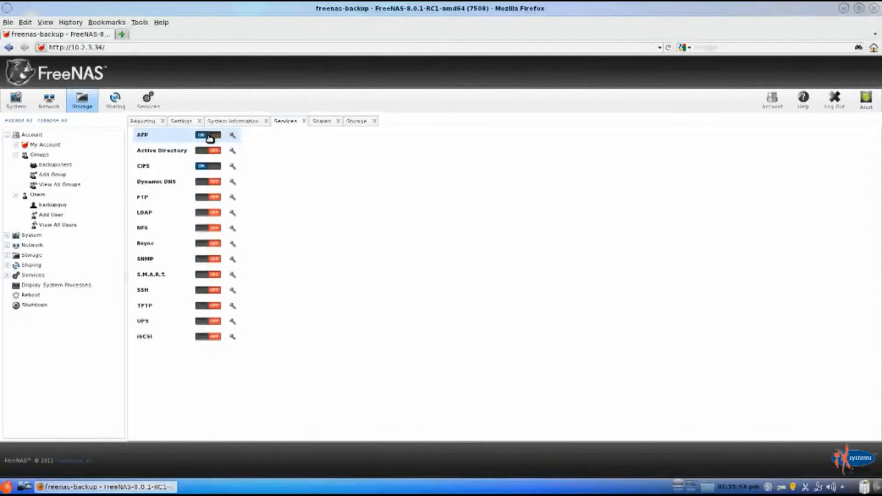
left_click(232, 135)
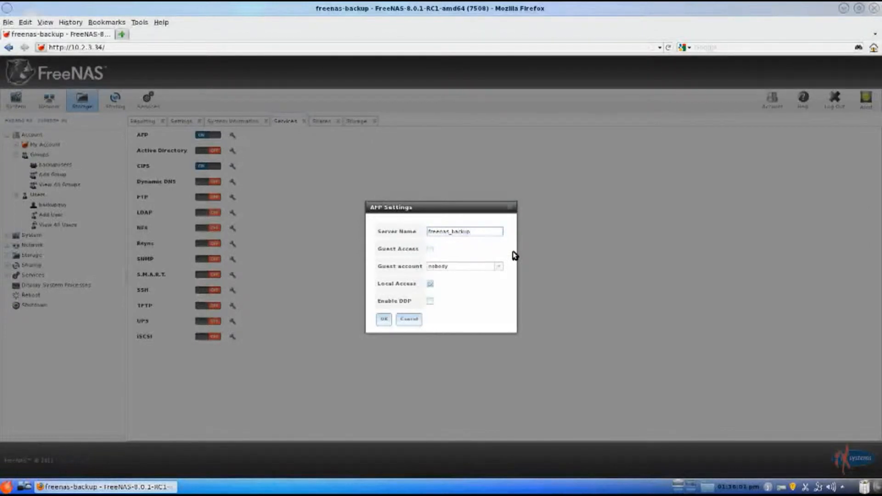
left_click(384, 319)
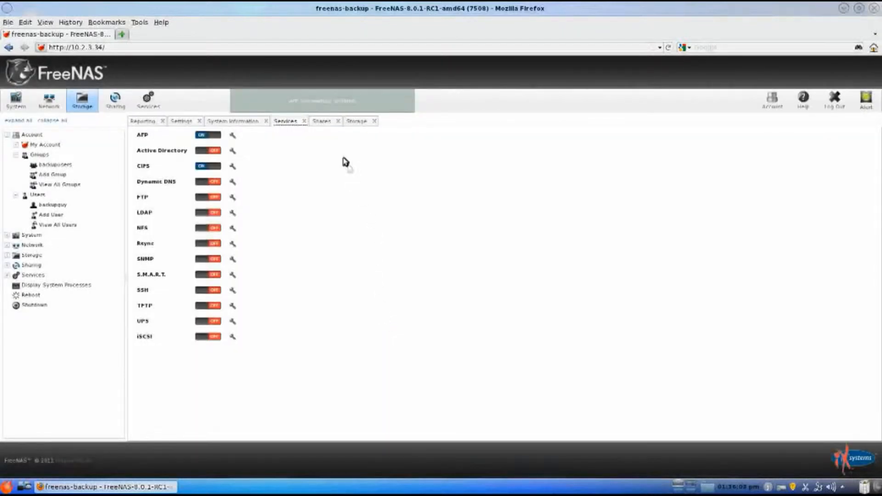
Step: Edit the MACBACKUP Apple share and set its path to /mnt/tank/applebackup
left_click(321, 122)
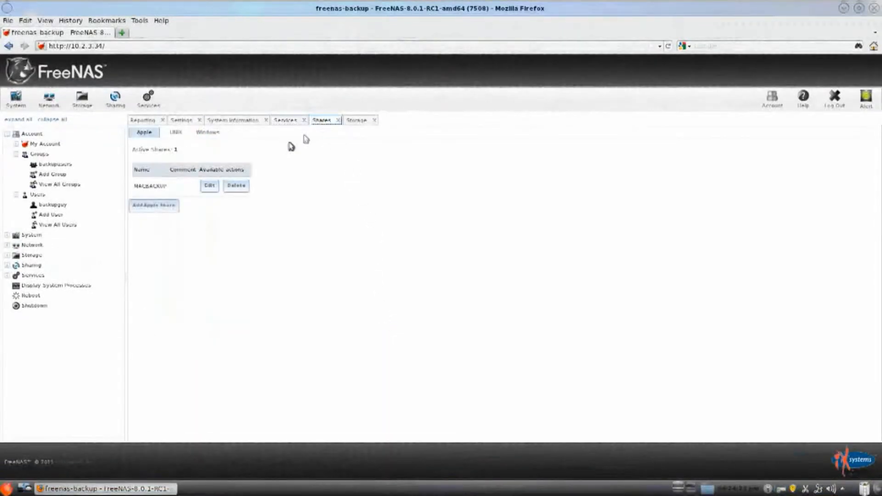
left_click(210, 186)
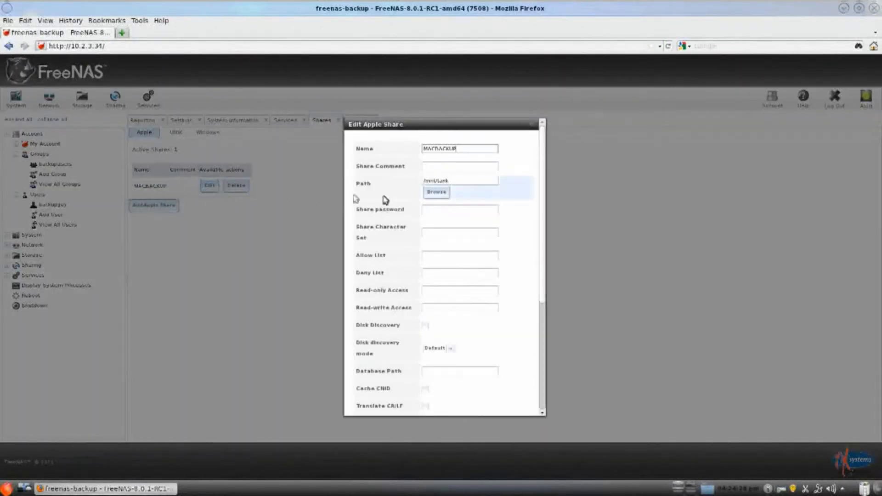
left_click(432, 193)
left_click(436, 215)
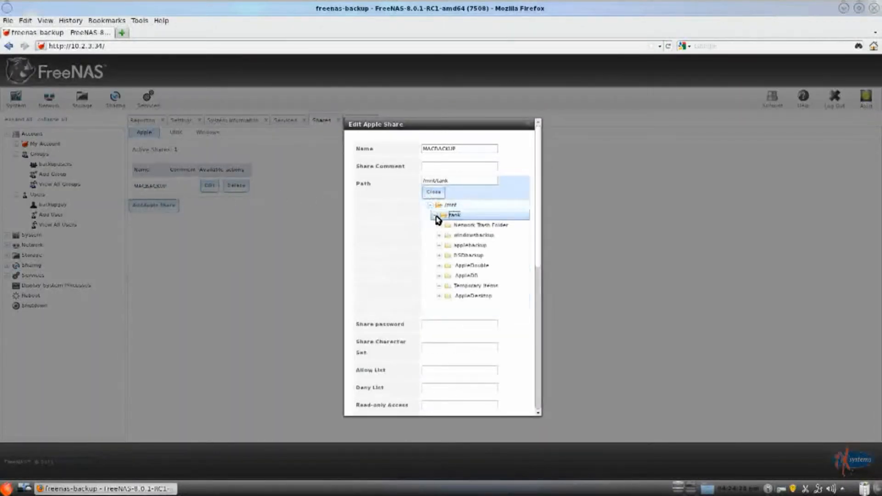
left_click(447, 246)
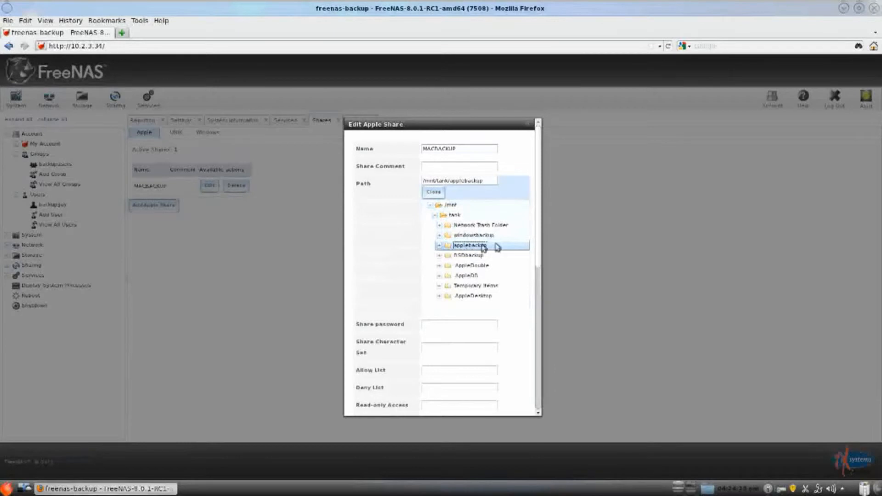
Step: Enable disk discovery for the MACBACKUP share, choose its disk discovery mode, and save the share
left_click_drag(540, 243, 536, 331)
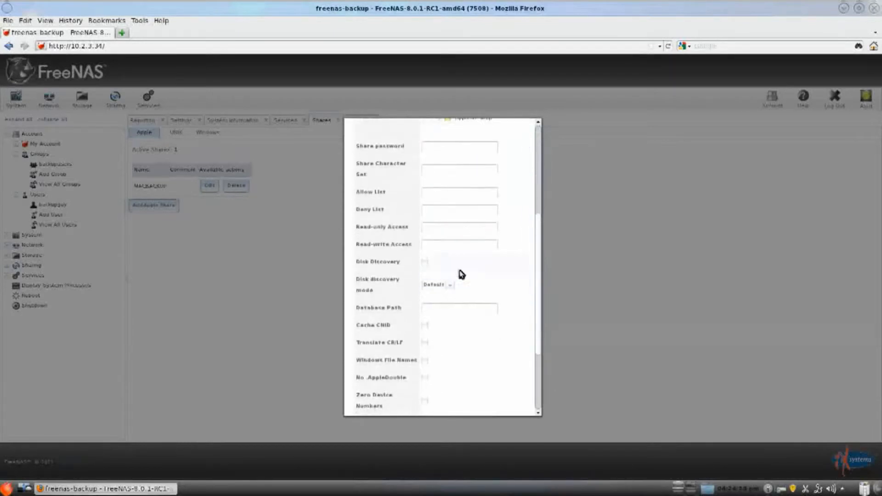
left_click(425, 262)
left_click(444, 285)
left_click(449, 301)
left_click_drag(534, 261, 537, 321)
left_click(365, 403)
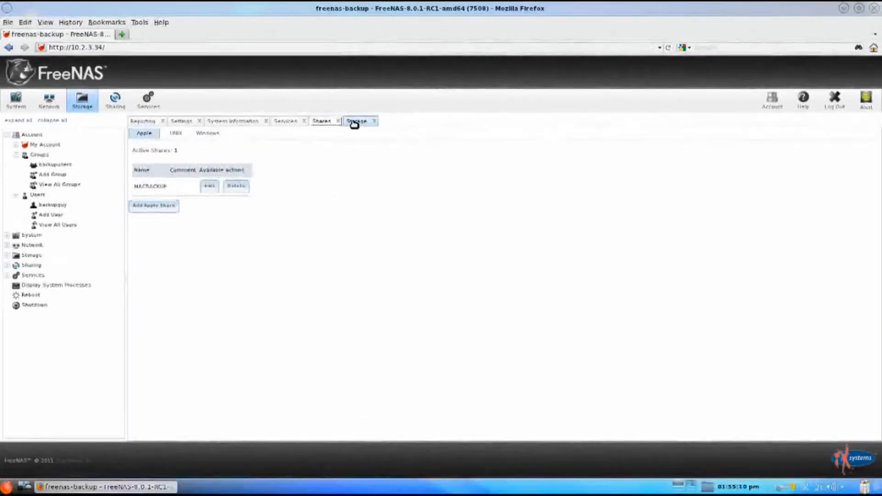
Step: Create a ZFS dataset named applebackup on the tank volume
left_click(354, 121)
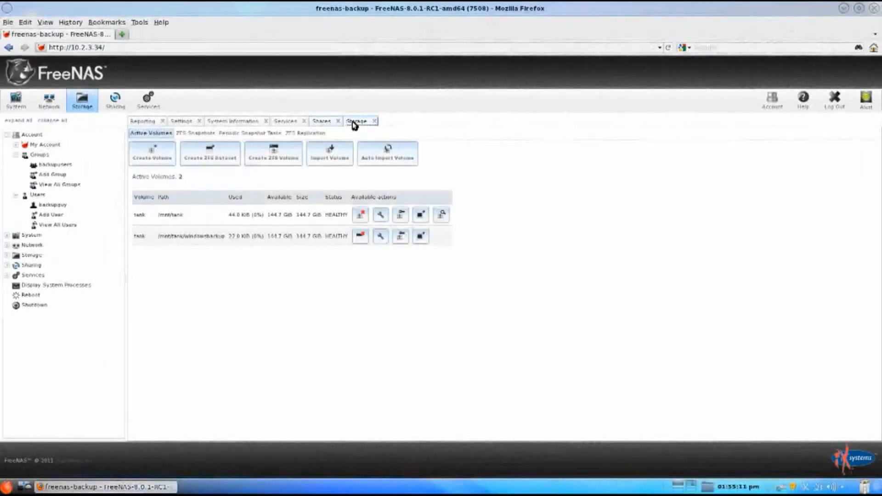
left_click(208, 158)
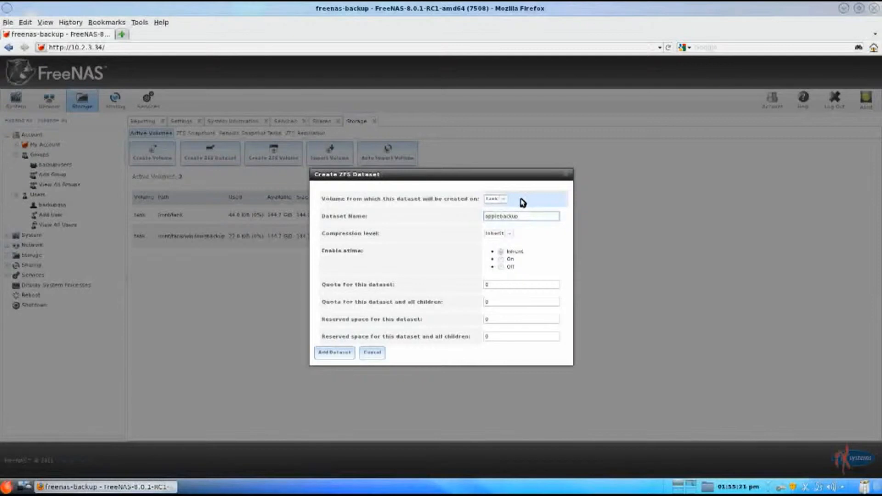
left_click(335, 353)
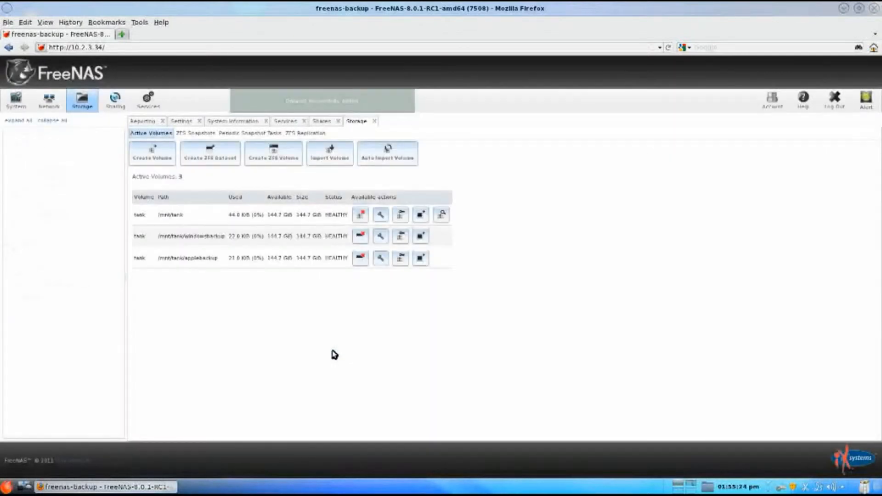
Step: Change the permissions on /mnt/tank/applebackup to owner backupguy and group backupusers, with group write access enabled
left_click(400, 258)
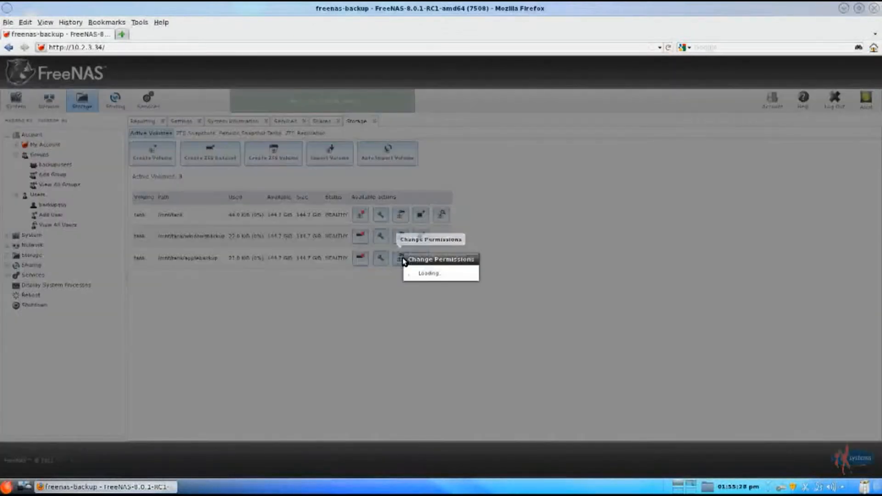
left_click(516, 232)
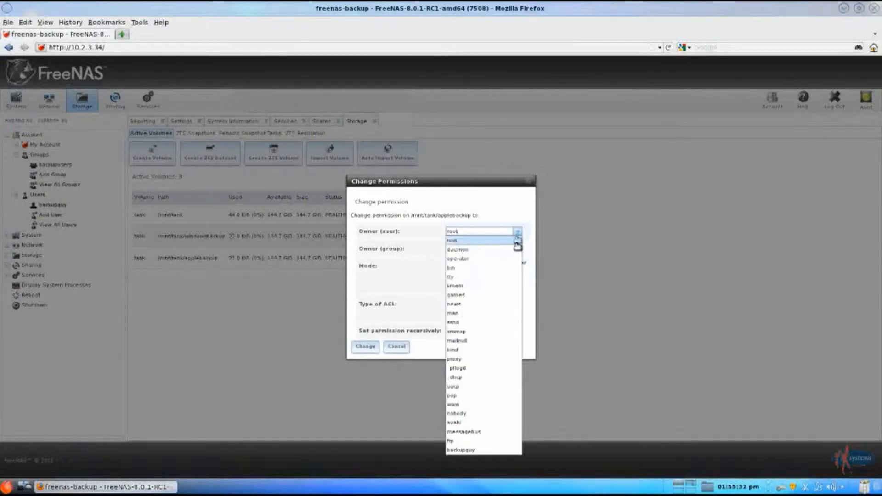
left_click(506, 449)
left_click(516, 251)
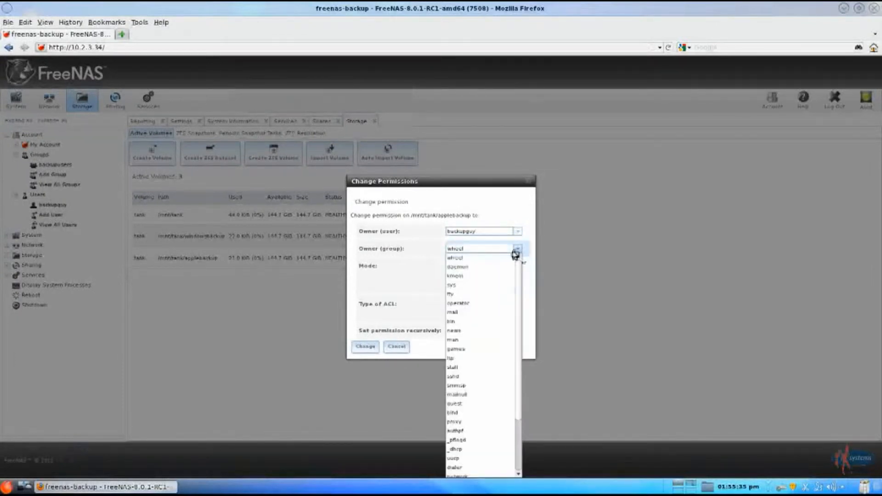
scroll(518, 313, "down", 5)
left_click(506, 466)
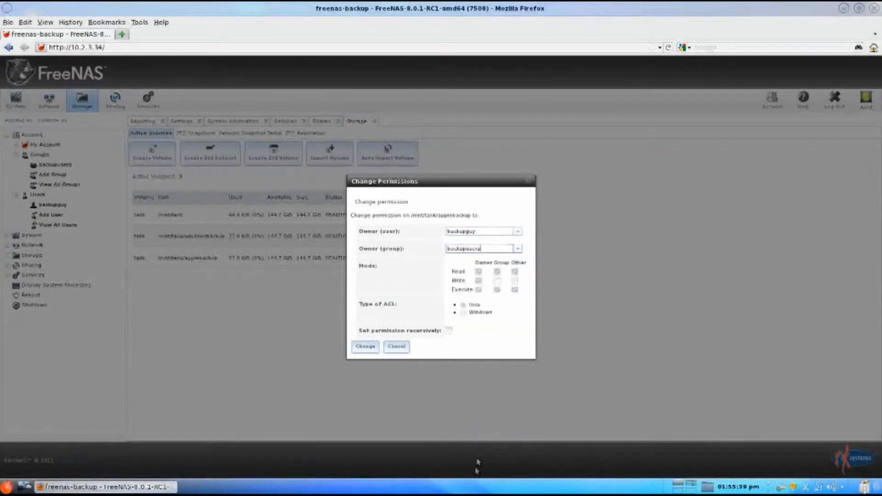
left_click(497, 281)
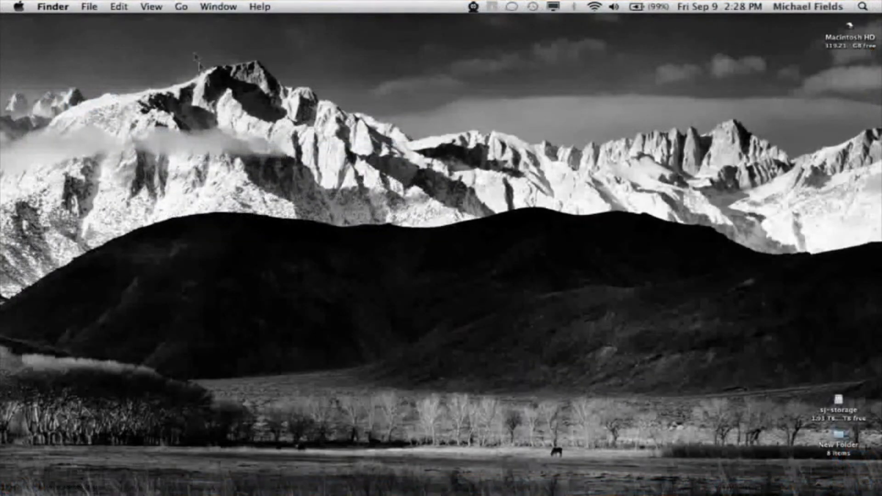
Step: Switch to Finder on the Mac and connect to the server afp://10.2.3.34
left_click(180, 10)
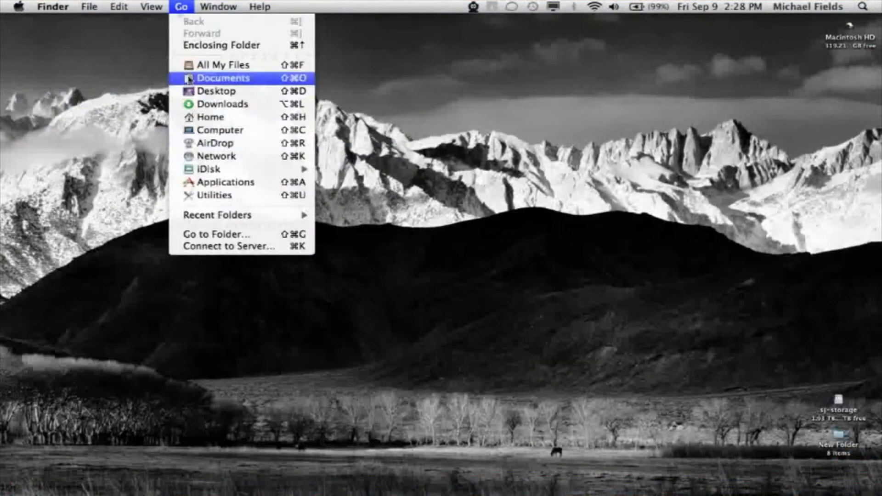
left_click(207, 247)
type("afp://10.2.3.34")
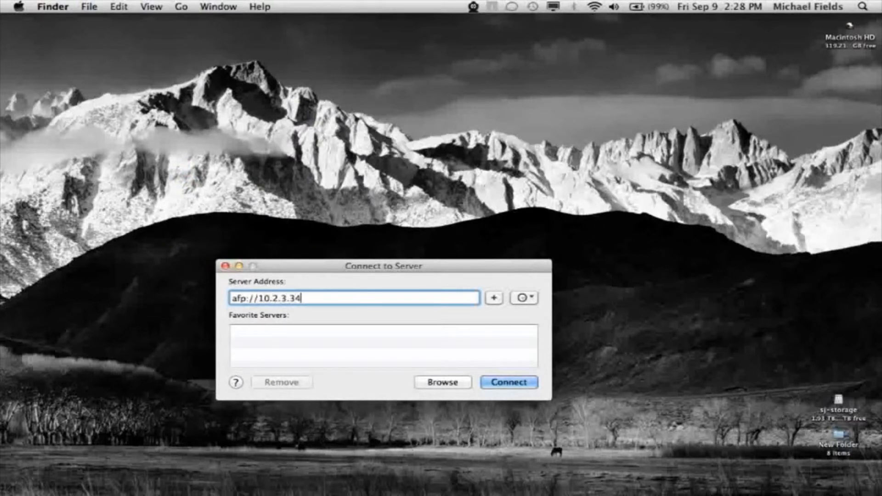
left_click(489, 381)
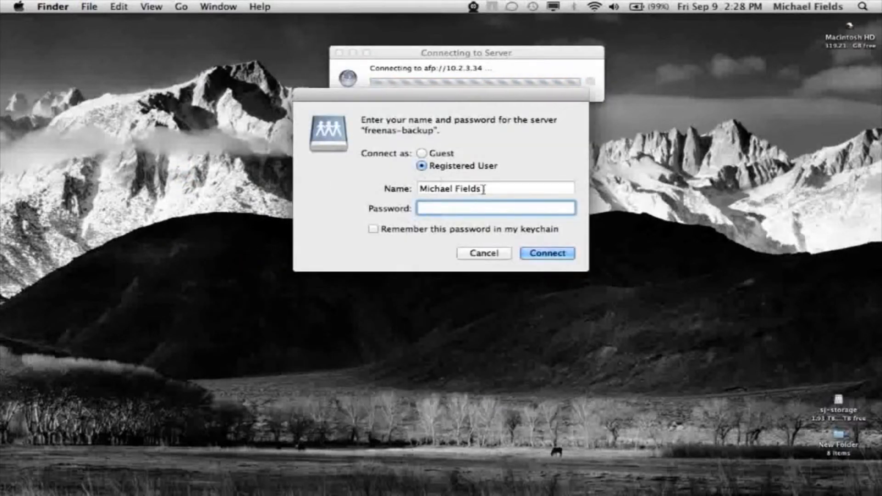
Step: Log in to the freenas-backup server as registered user backupguy with the account password
key("shift+Tab")
type("backupguy")
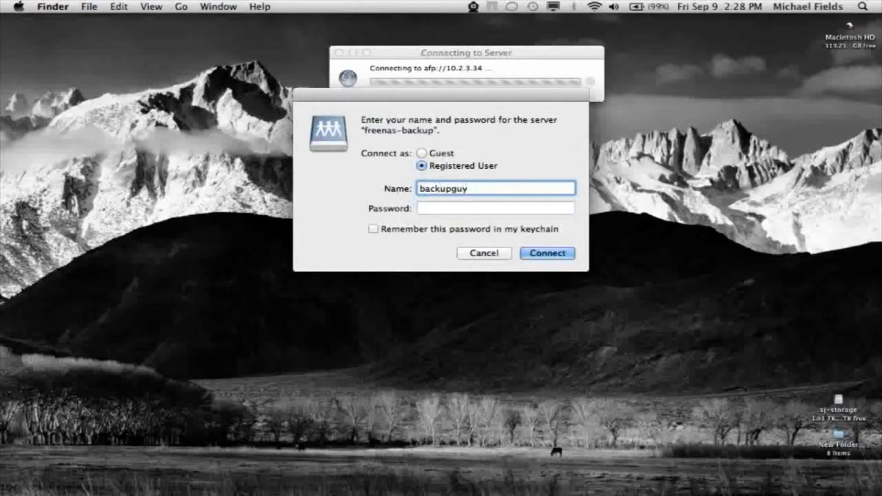
key("Tab")
type("•••••••••")
left_click(534, 254)
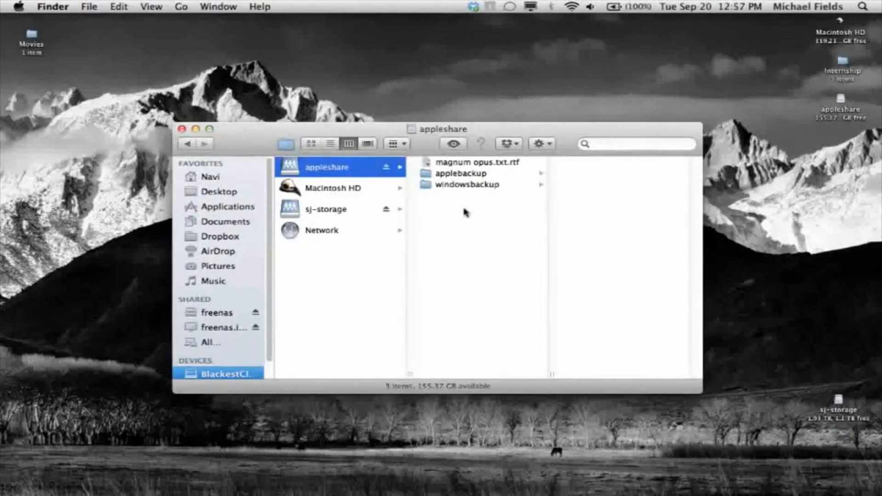
Step: Run "defaults writes com.apple.systempreferences TMShowUnsupportedNetworkVolume 1" in Terminal, and bring the Finder window back to the front
left_click_drag(422, 140, 422, 199)
left_click(419, 175)
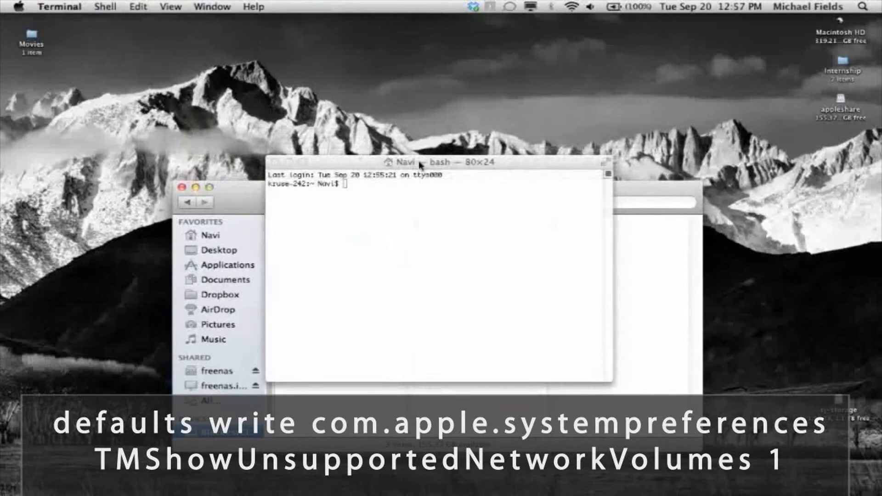
type("defaults writes com.apple.systempreferences TMShowUnsupportedNetworkVolume 1")
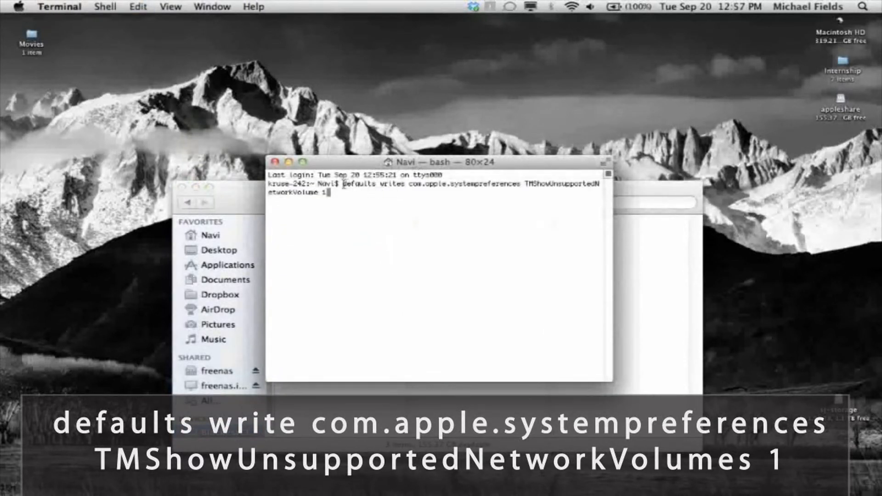
left_click_drag(341, 186, 346, 195)
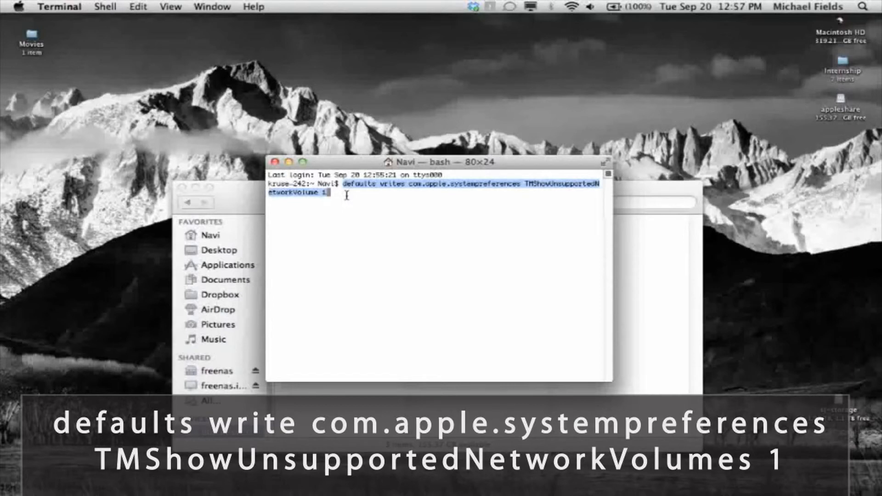
left_click(347, 195)
key("Return")
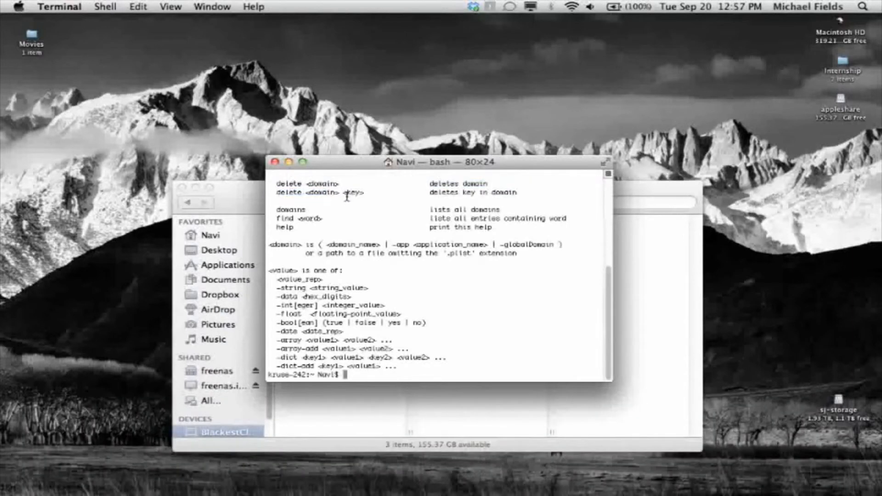
left_click(261, 198)
left_click_drag(309, 194, 322, 146)
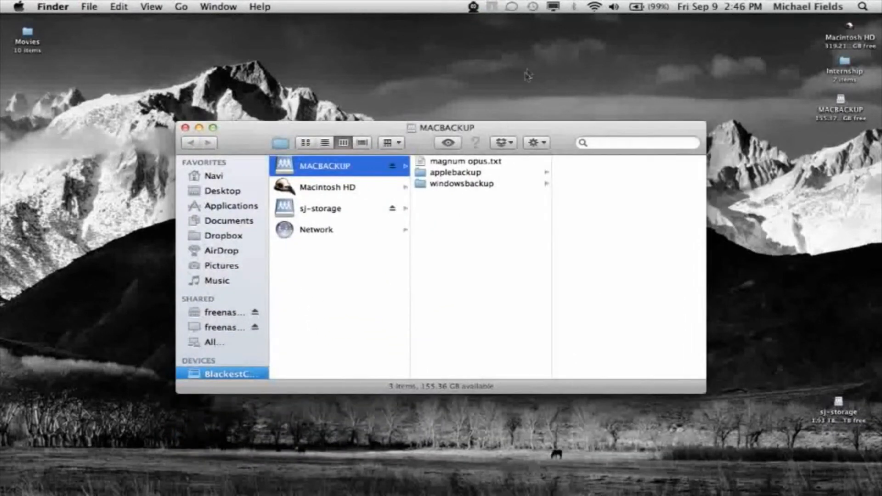
Step: Open the Time Machine preferences and choose MACBACKUP on freenas-backup as the backup disk
left_click(533, 11)
left_click(550, 60)
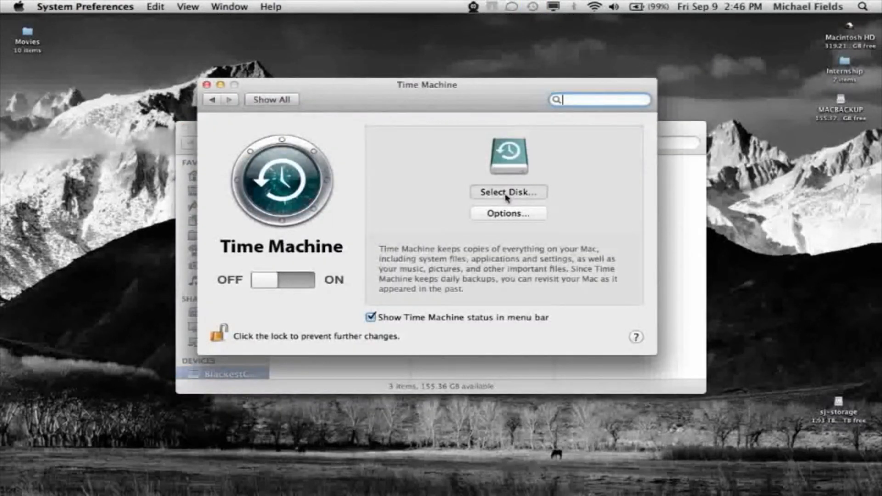
left_click(504, 195)
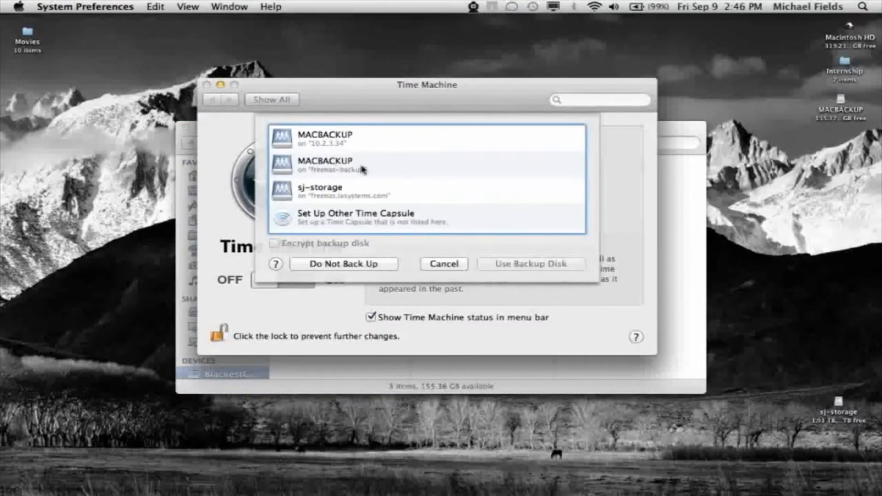
left_click(342, 166)
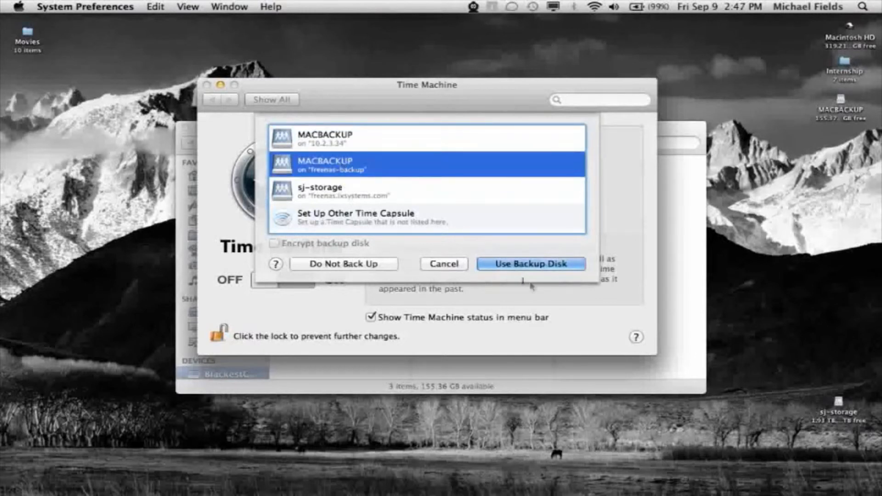
left_click(528, 265)
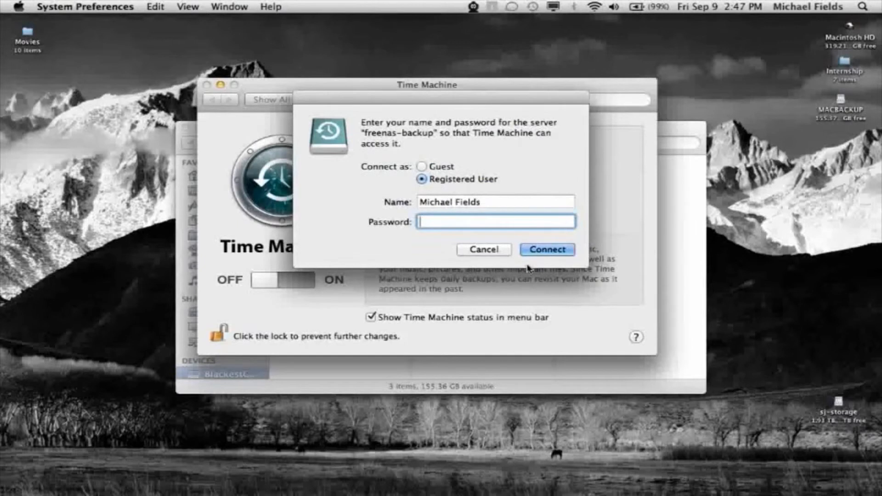
Step: Connect Time Machine to freenas-backup as backupguy using the account password
triple_click(490, 202)
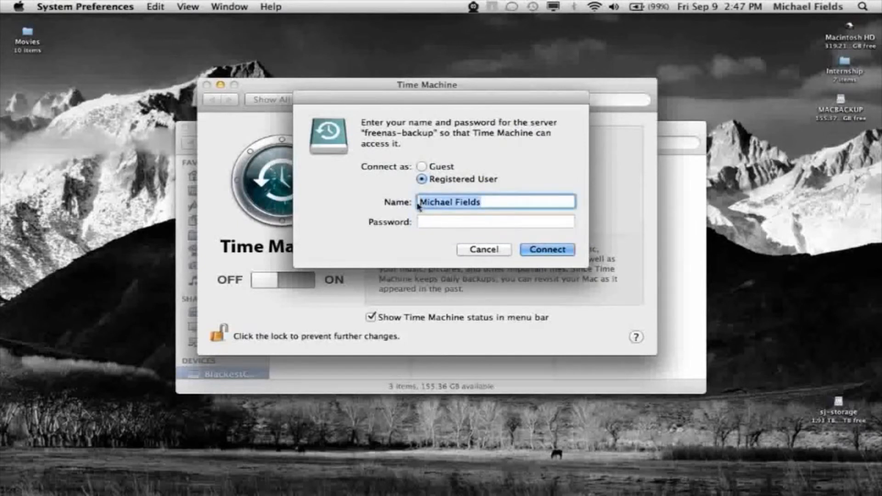
type("backupguy")
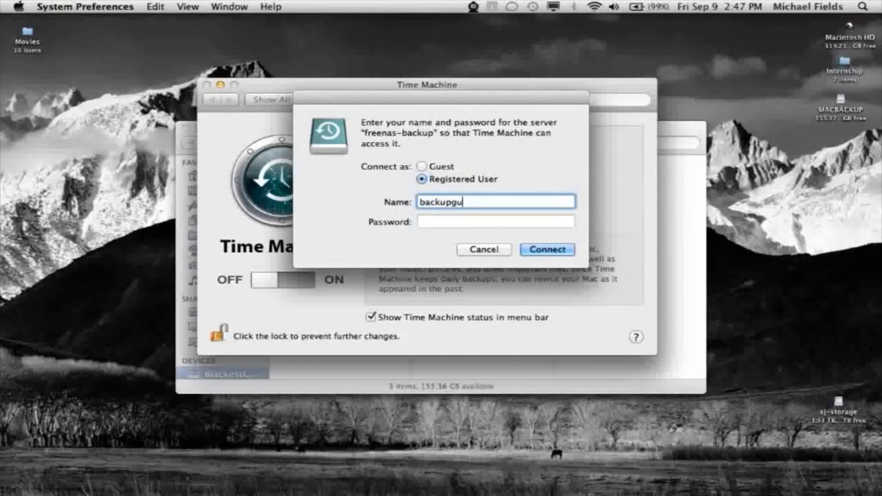
key("Tab")
type("••••••••")
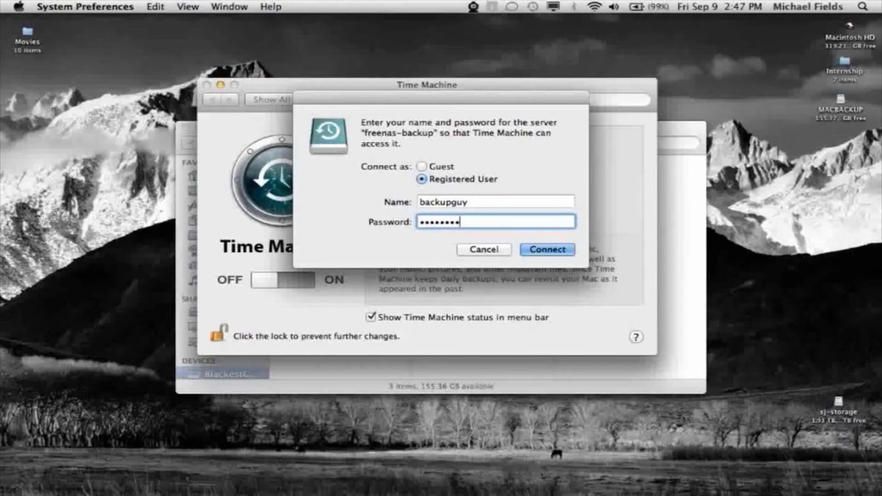
left_click(530, 248)
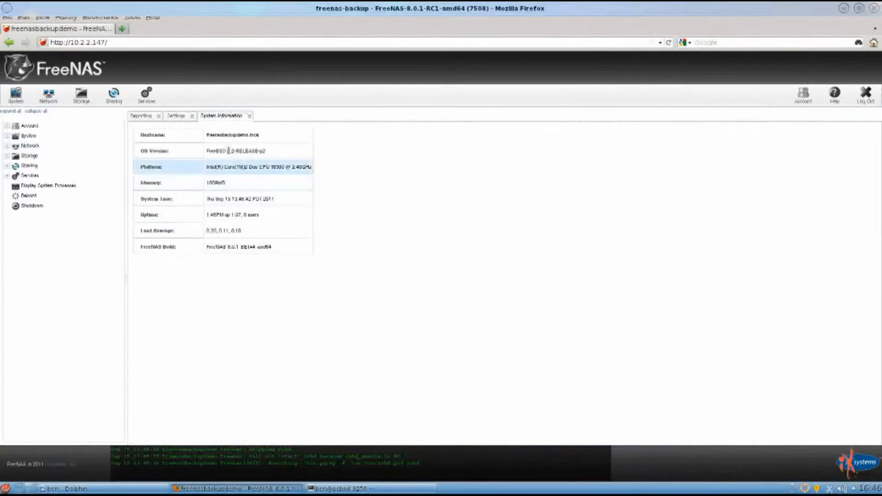
Step: Switch to FreeNAS at 10.2.2.147 and turn on the Rsync and SSH services
left_click(147, 97)
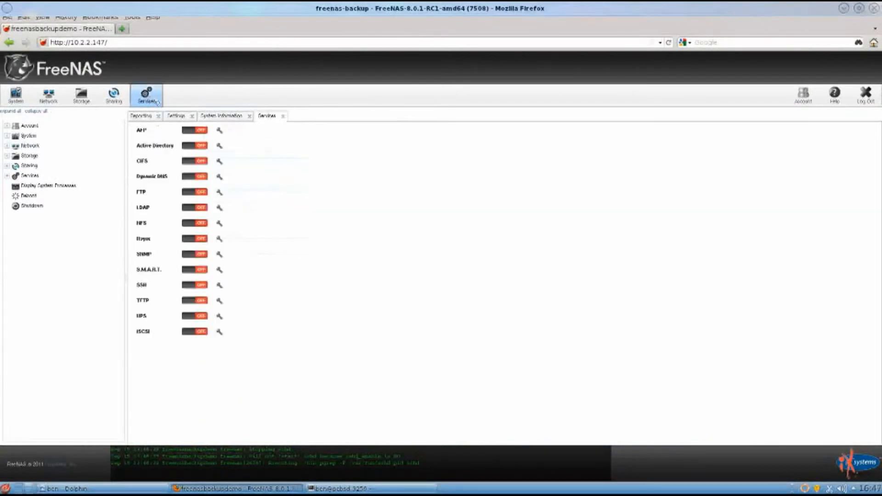
left_click(207, 239)
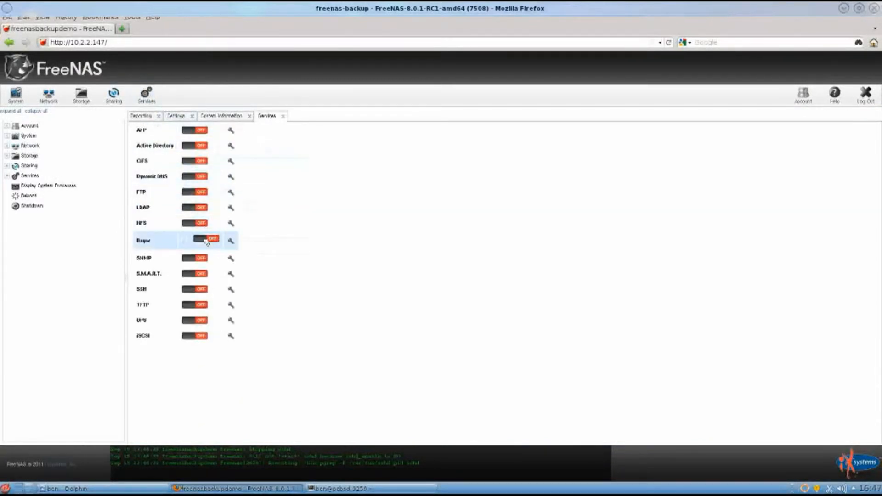
left_click(203, 284)
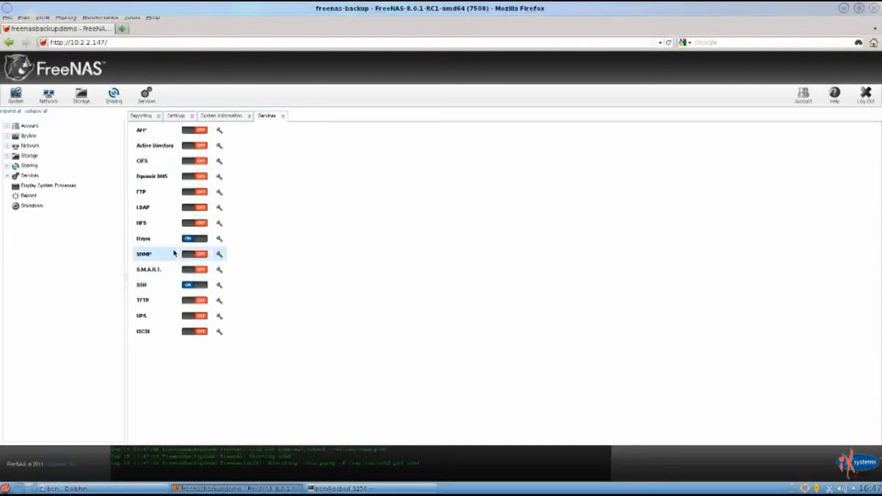
Step: Create a ZFS volume named BSDbackup on the ada1 disk
left_click(81, 96)
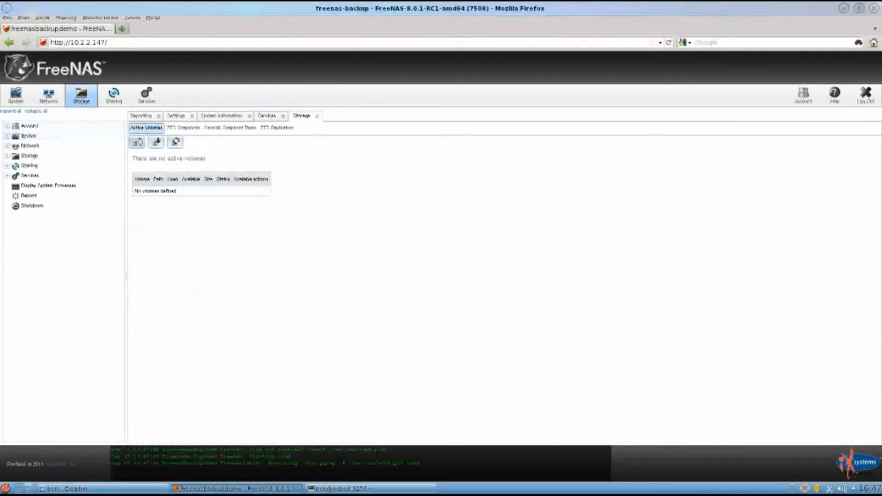
left_click(137, 142)
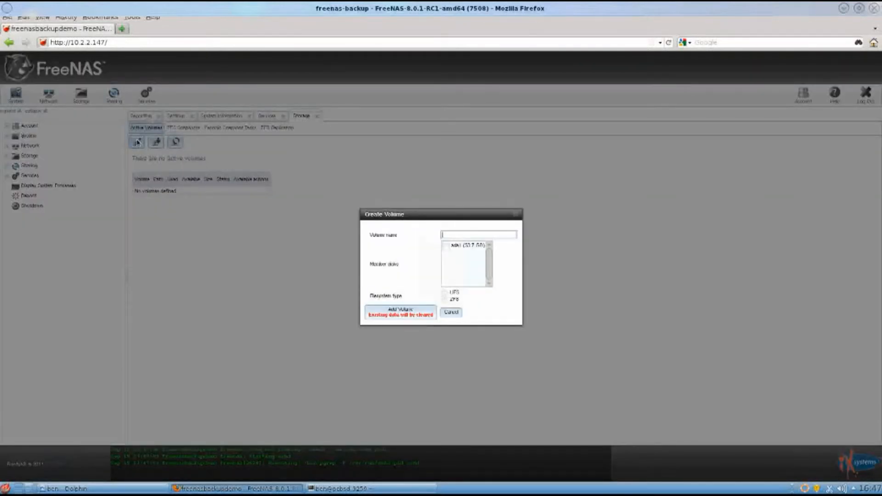
type("BBDbackup")
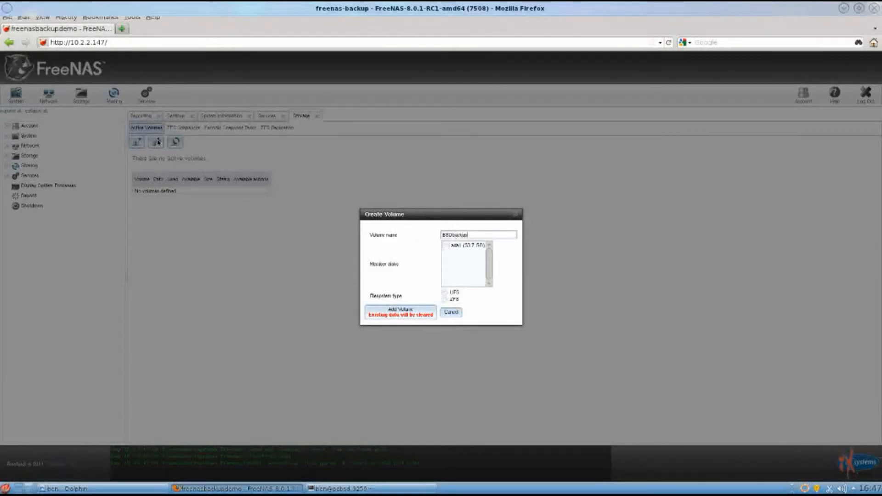
left_click(447, 246)
left_click(444, 300)
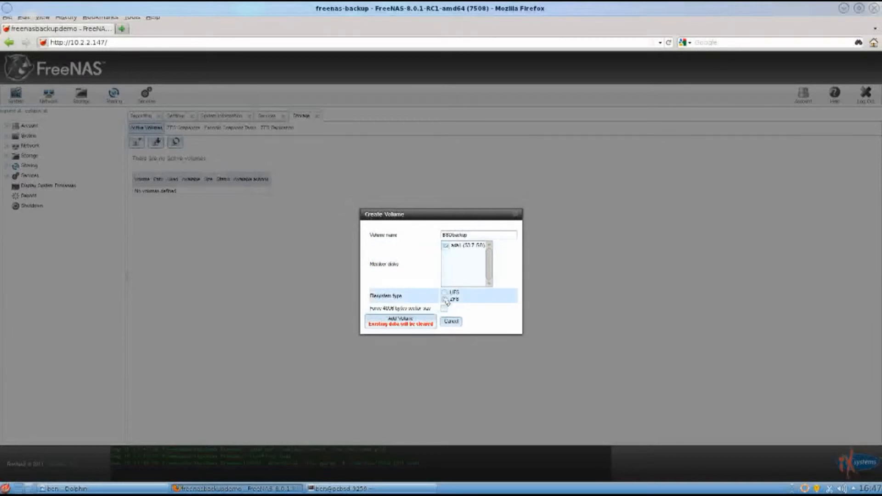
left_click(421, 321)
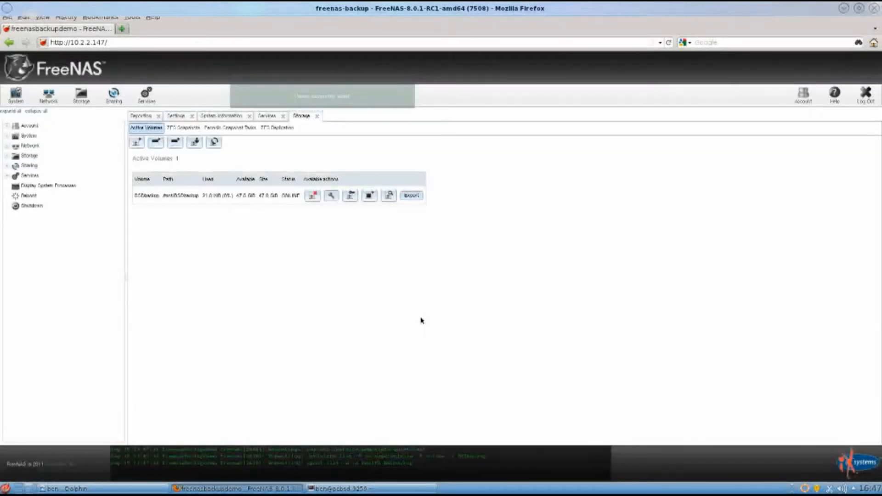
Step: Start adding a new FreeNAS user account with the username backupguy
left_click(7, 126)
left_click(36, 156)
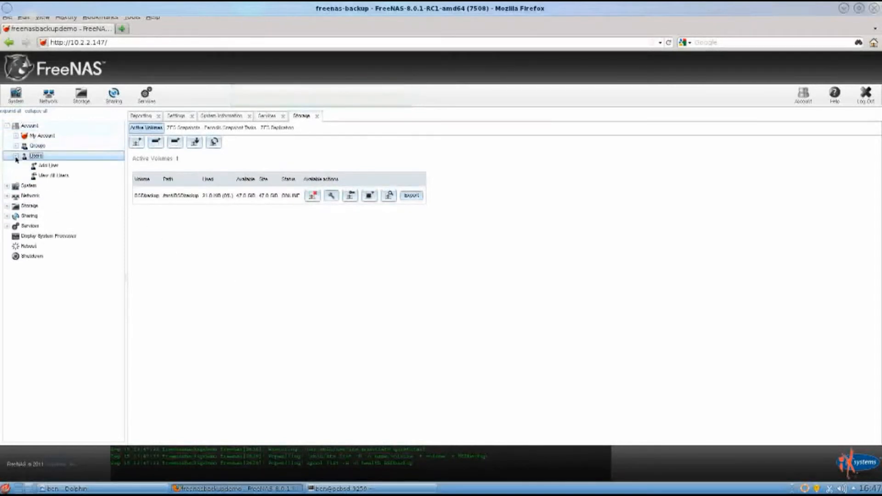
left_click(34, 166)
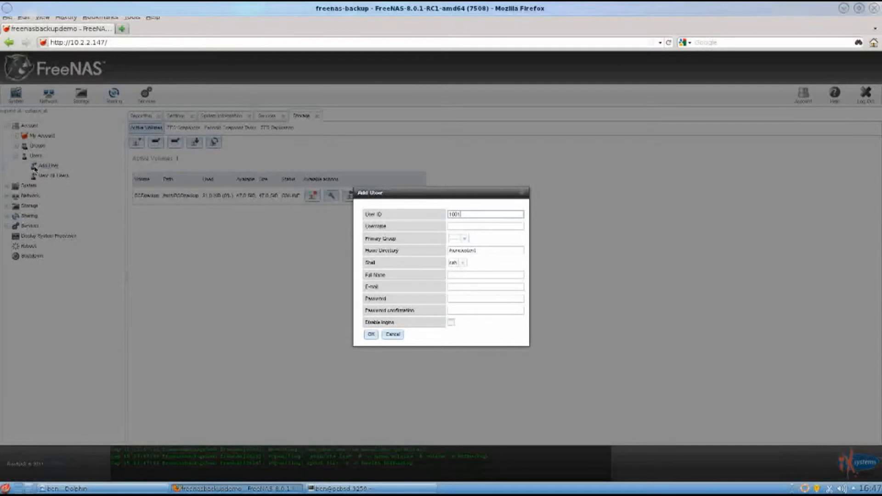
left_click(515, 226)
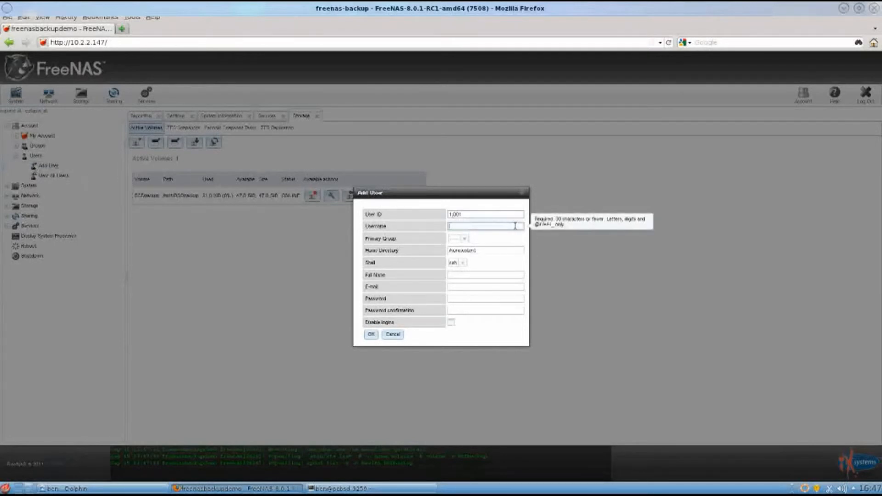
type("backupu")
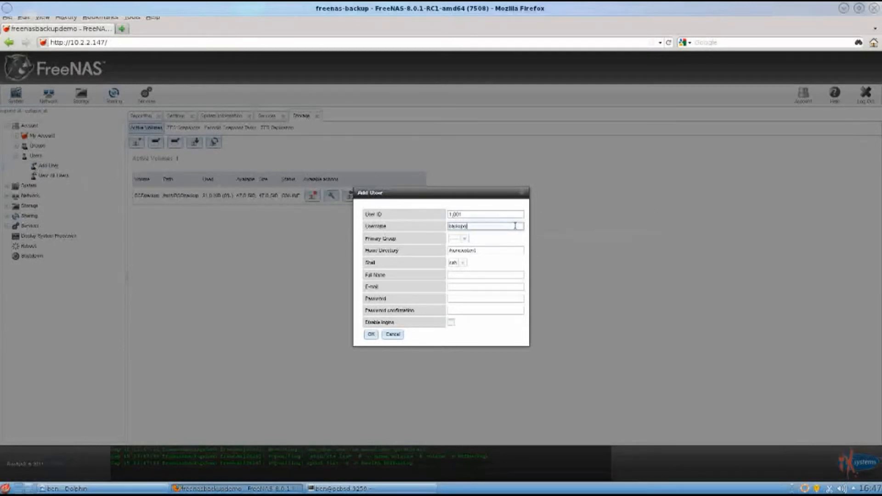
type("serer")
Step: Set the new user's home directory to /mnt/BSDbackup/backupguy
left_click(512, 250)
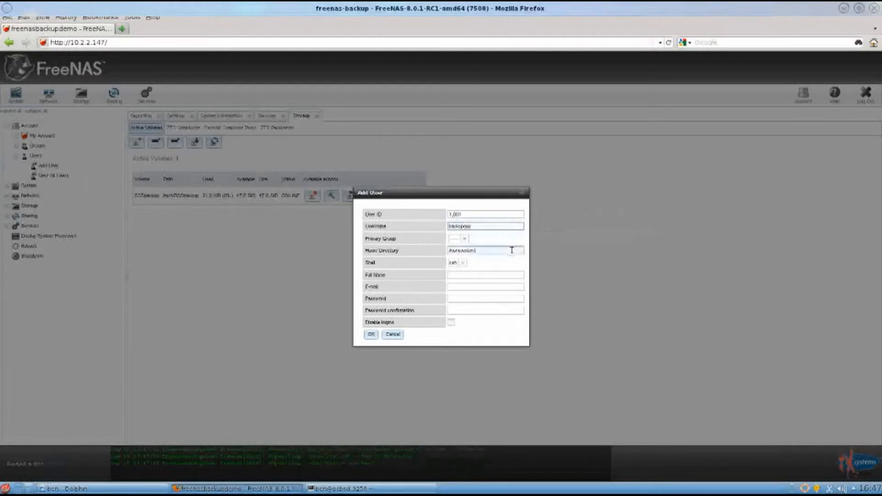
key("BackSpace")
key("BackSpace")
key("BackSpace")
key("BackSpace")
key("BackSpace")
key("BackSpace")
key("BackSpace")
key("BackSpace")
key("BackSpace")
key("BackSpace")
key("BackSpace")
key("BackSpace")
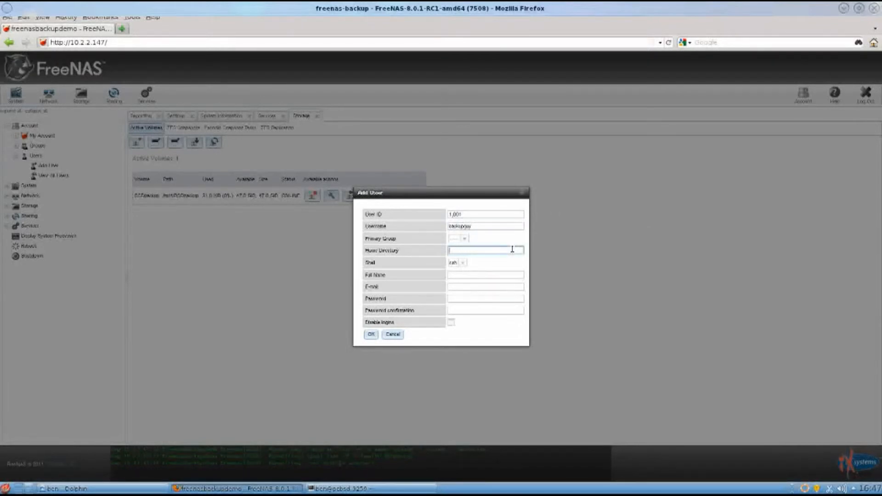
type("/mnt/DSTbackup/backupguy")
Step: Enter backupguy as the full name, fill in and confirm the account password, and save the new user
left_click(513, 274)
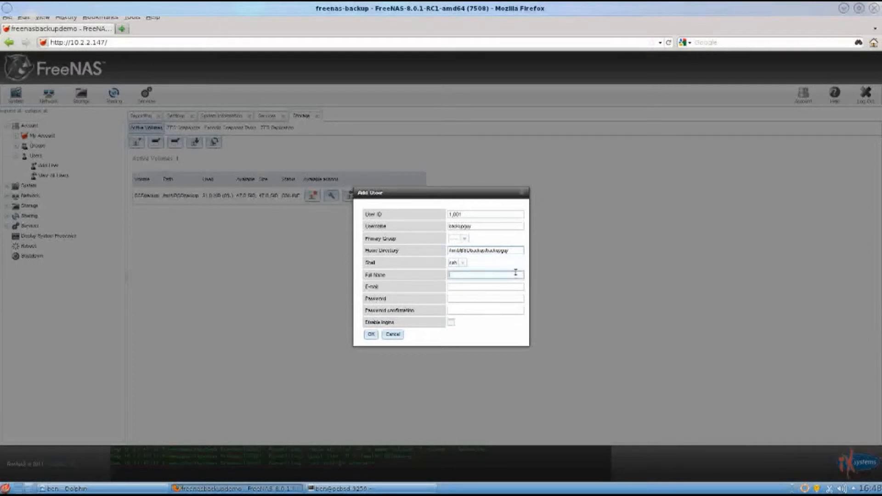
type("backupguy")
left_click(517, 297)
type("password")
key("Tab")
type("password")
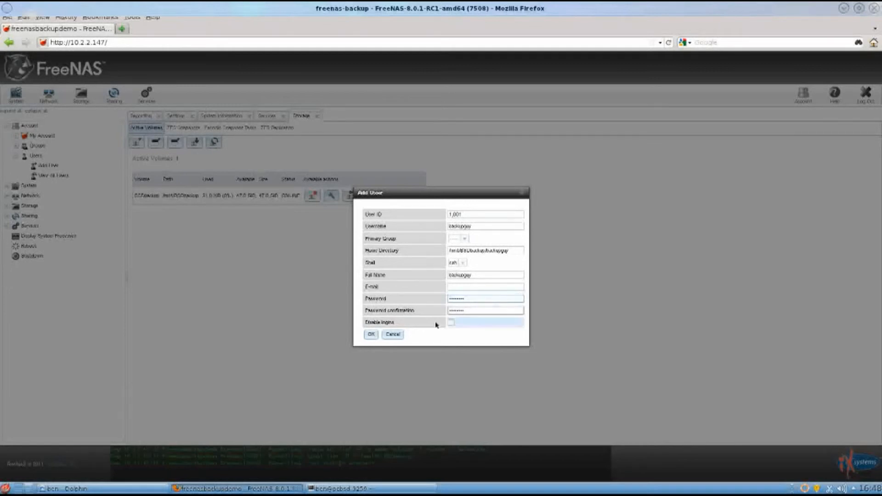
left_click(373, 334)
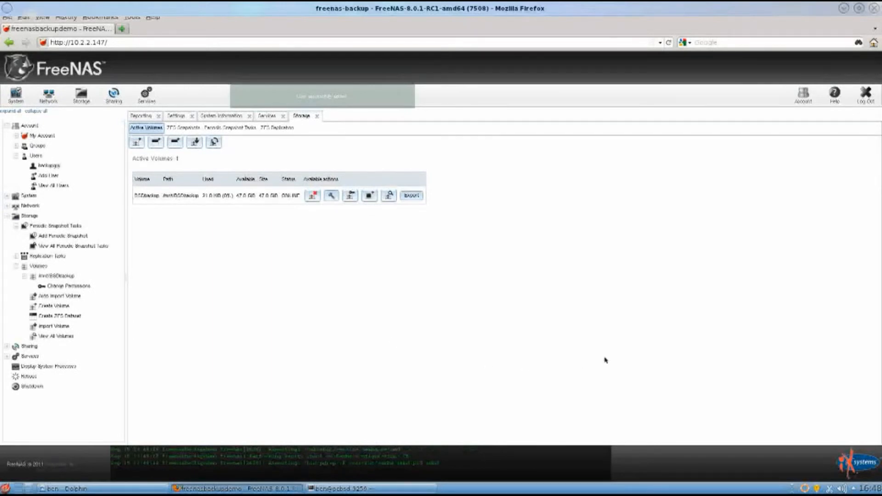
Step: Switch to Life Preserver on the PC-BSD desktop and begin a new backup to host 10.2.2.147 with user name backupguy
left_click(844, 8)
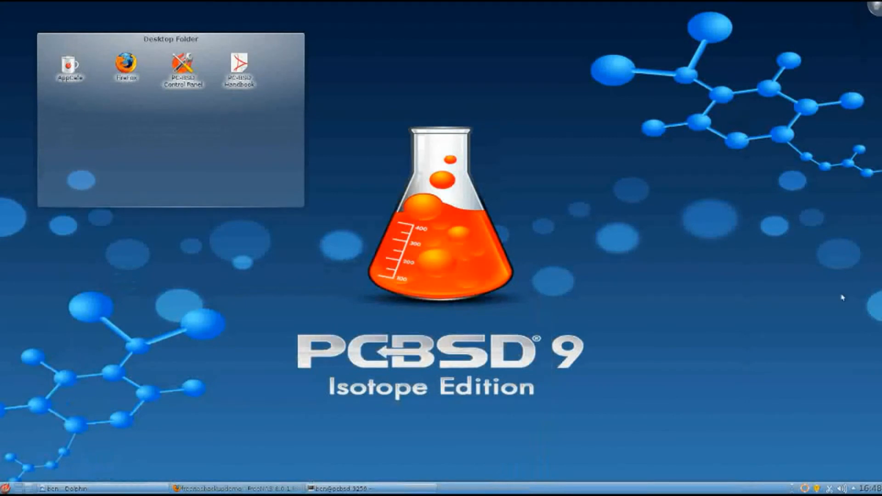
left_click(804, 488)
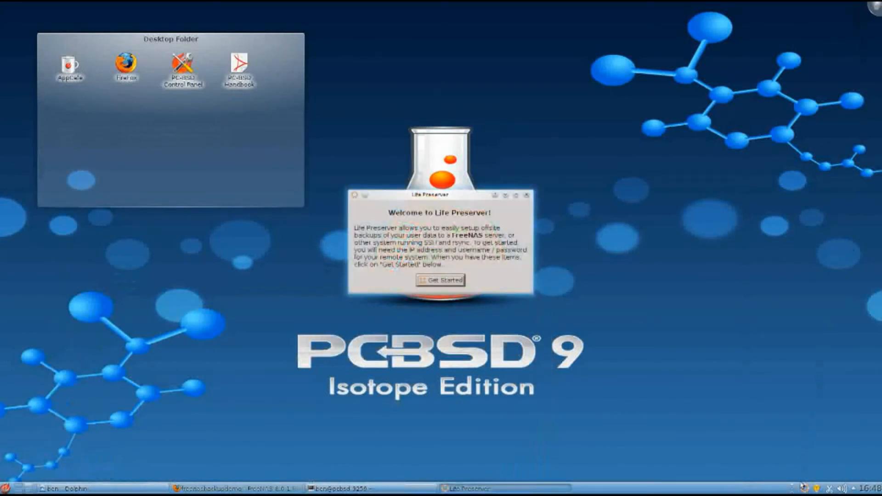
left_click(453, 284)
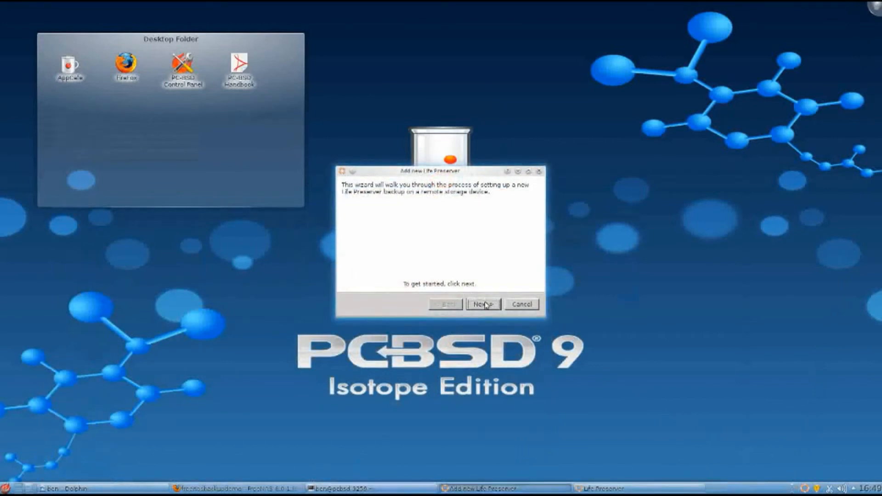
left_click(486, 305)
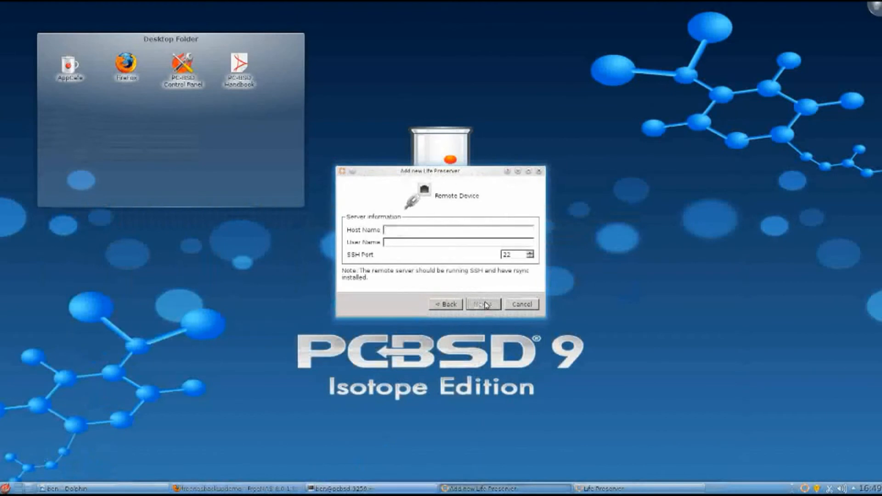
type("10.2.2.147")
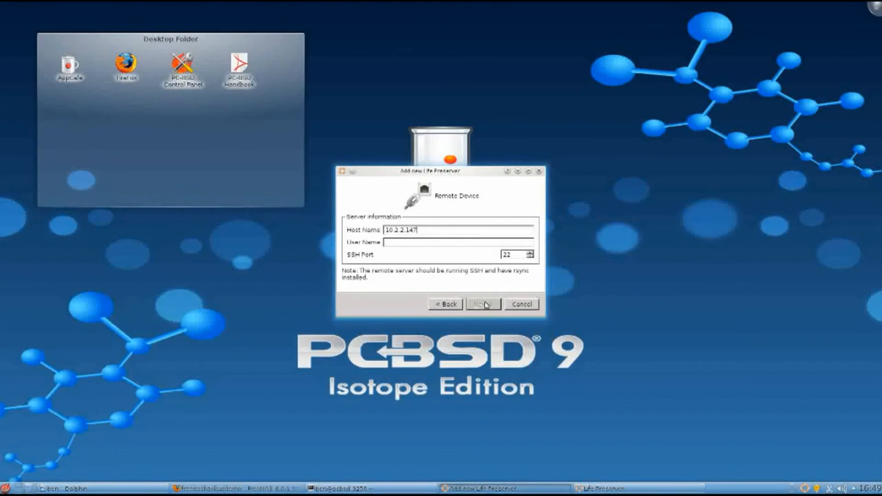
left_click(482, 242)
type("backupguy")
left_click(492, 307)
Step: Schedule the backup weekly and finish the Life Preserver setup, authorizing the server connection with the account password
left_click(394, 222)
left_click(391, 211)
left_click(394, 199)
left_click(393, 222)
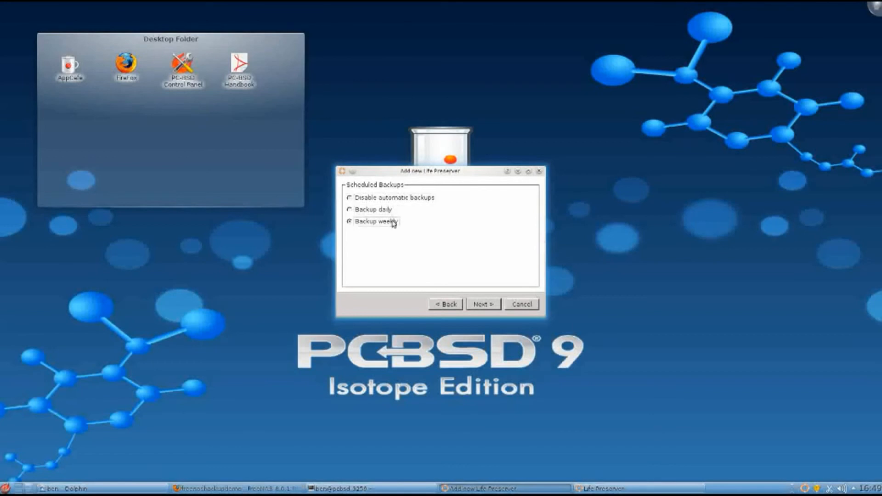
left_click(491, 305)
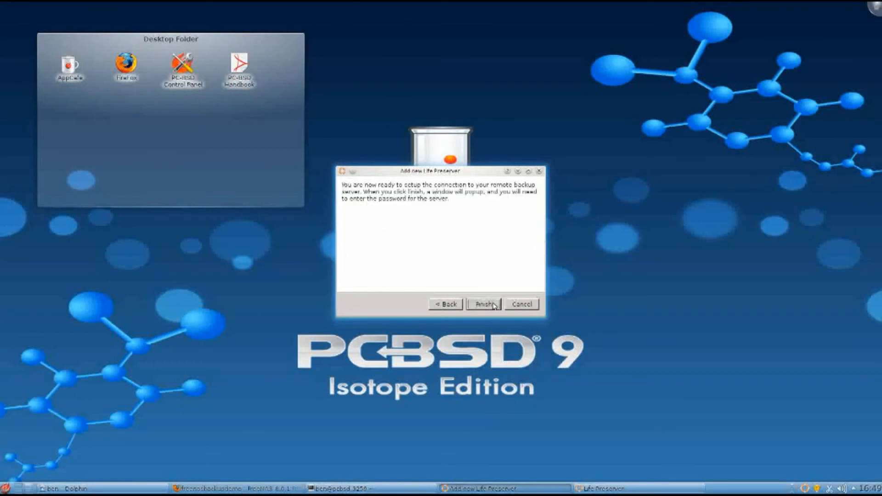
left_click(494, 305)
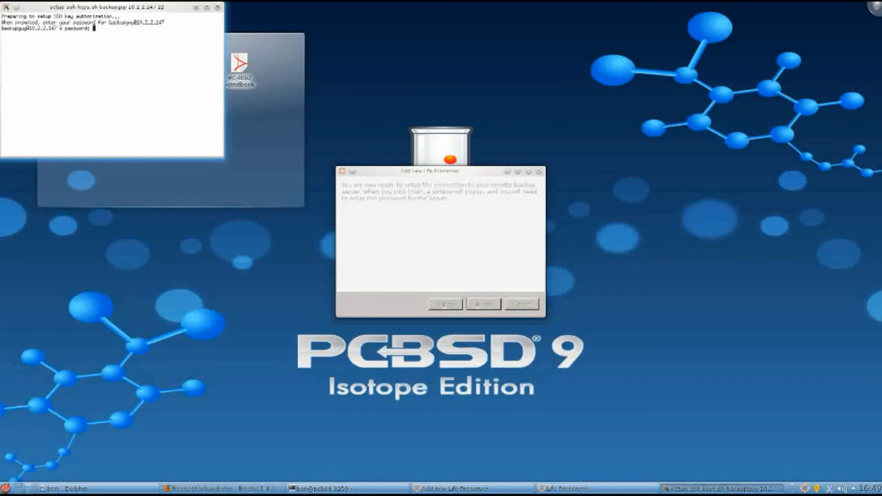
key("Return")
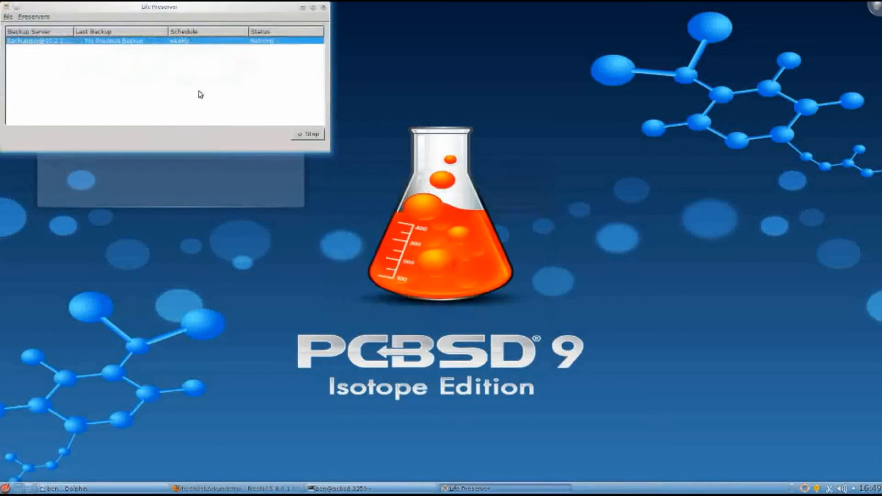